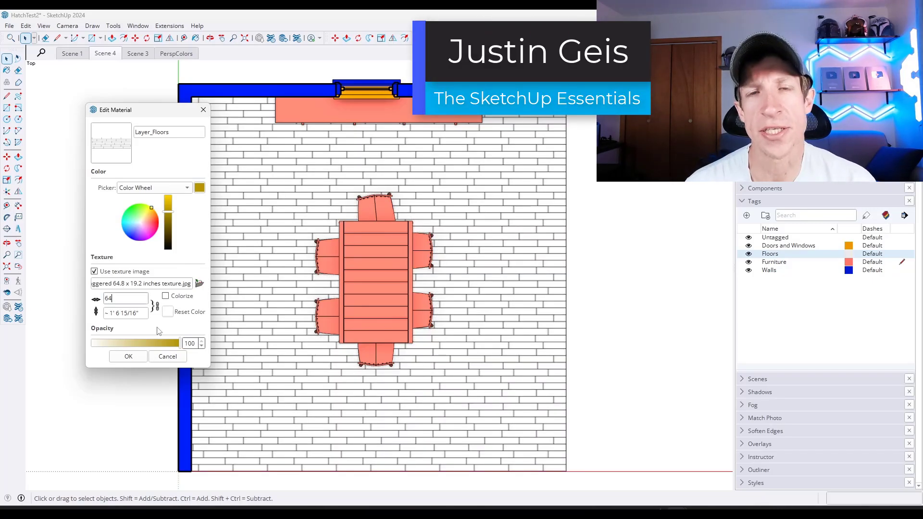
Apply the new floor texture width and set the wall texture size to .5
key(Return)
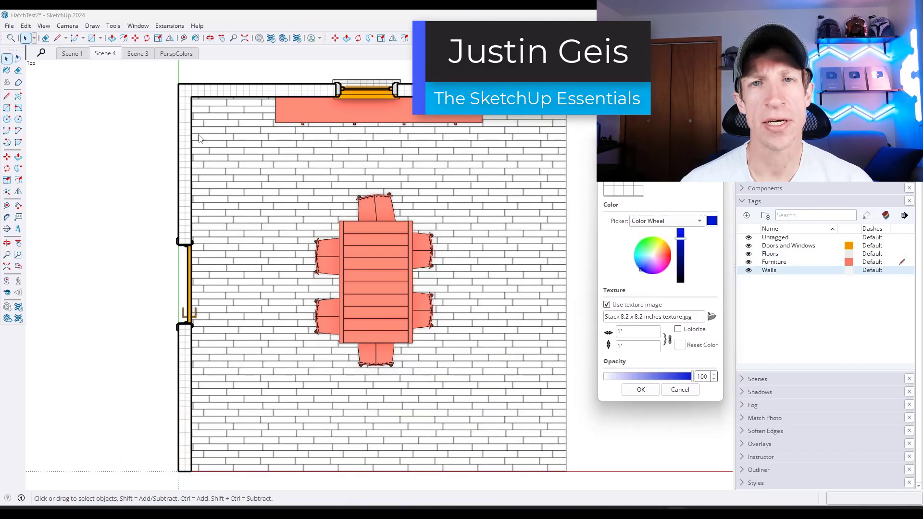
double_click(638, 331)
text(.5)
key(Return)
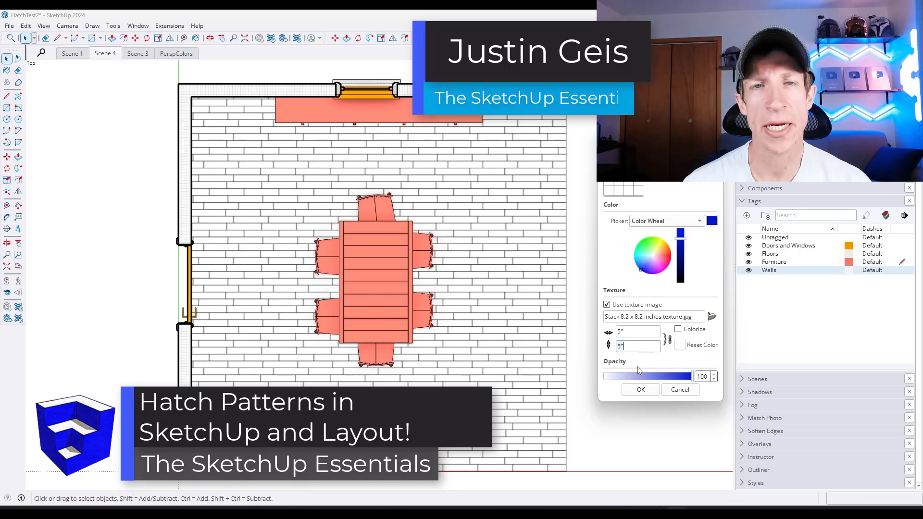
Colorize the wall texture and accept the grey wall material
click(662, 264)
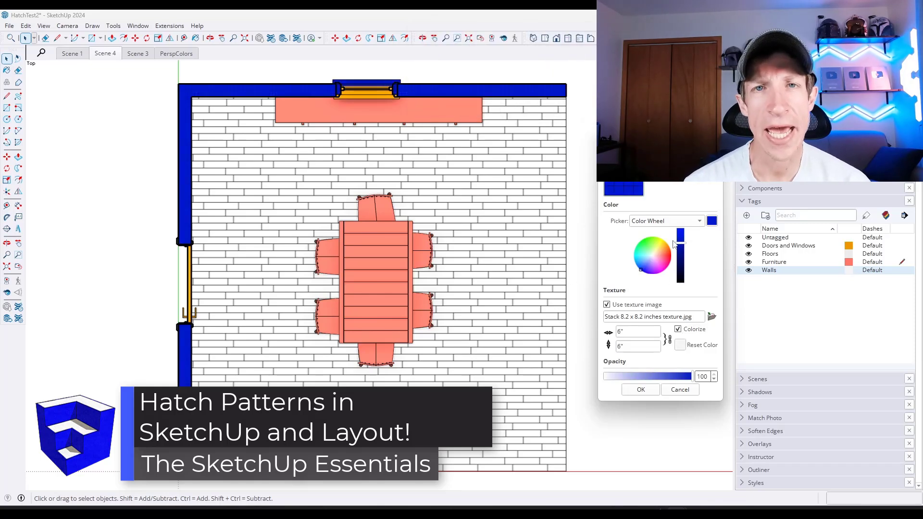
scroll(670, 220, down, 3)
scroll(670, 220, up, 3)
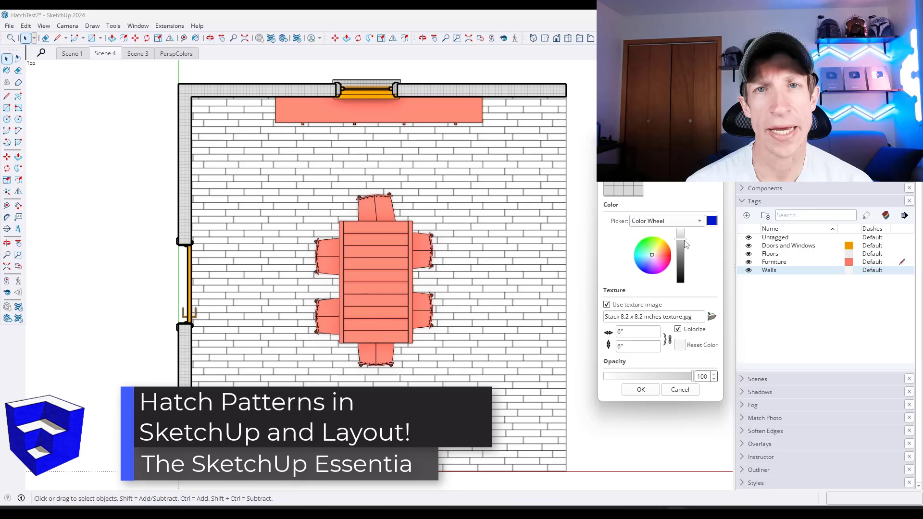
click(652, 390)
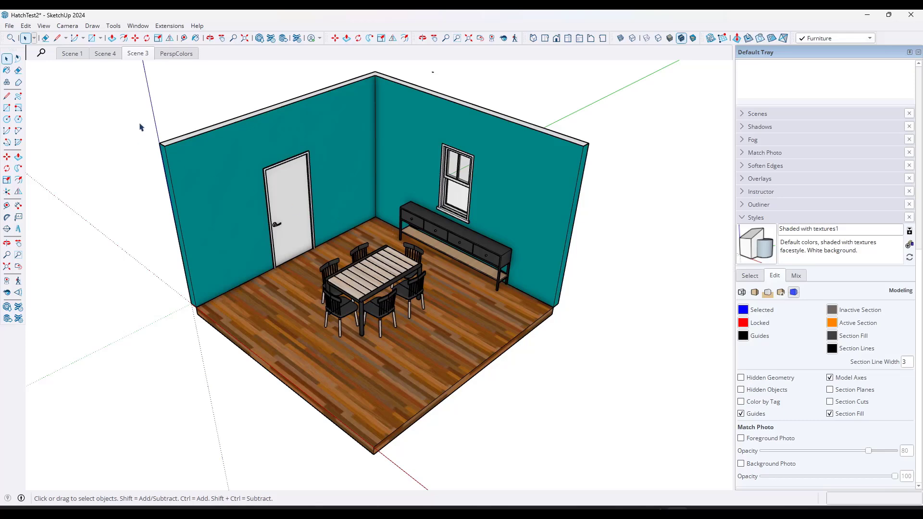
Switch to the top-down Scene 4 plan, save the model and send it to LayOut
click(112, 57)
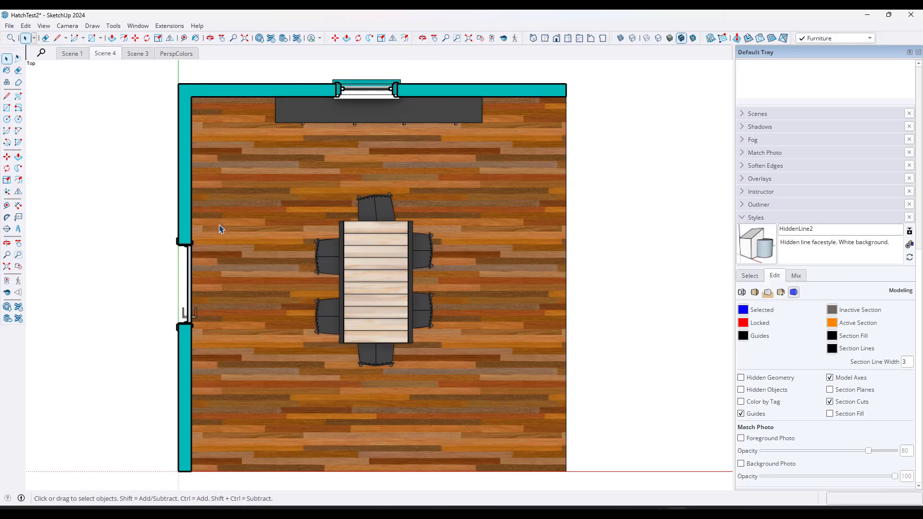
click(9, 26)
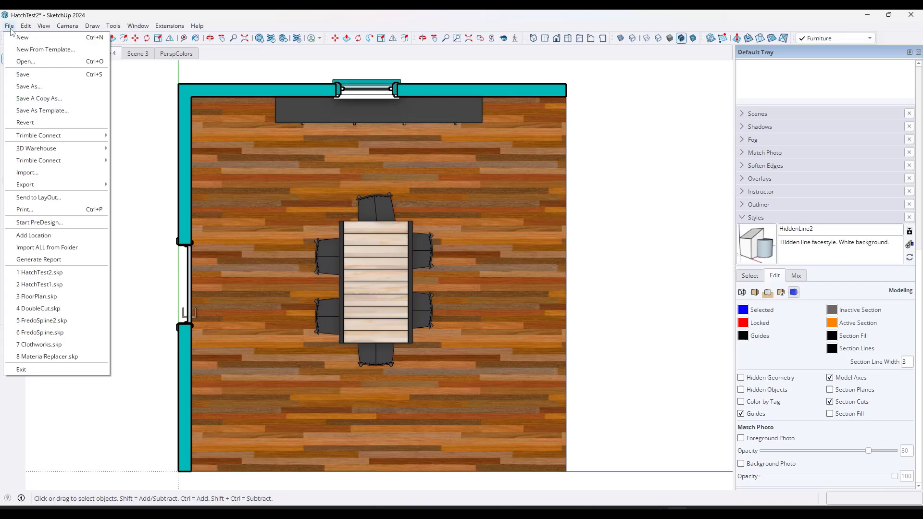
click(7, 28)
click(9, 26)
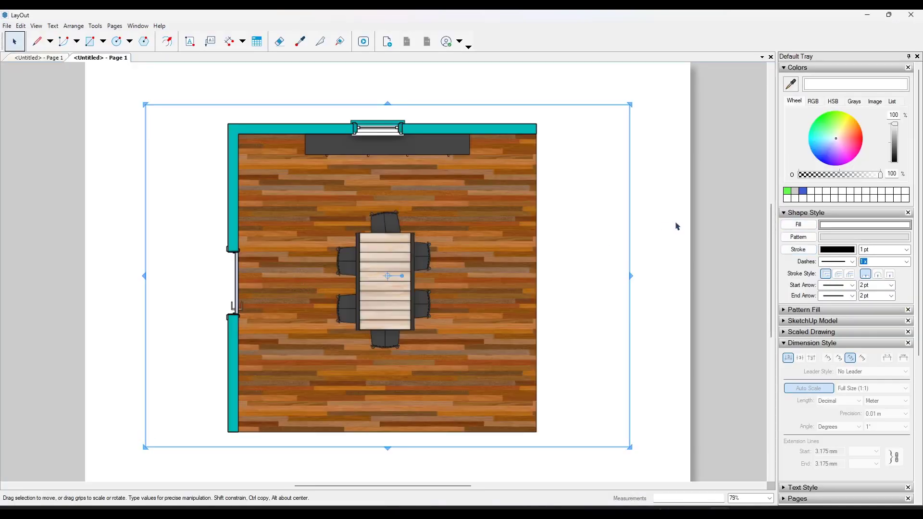
Draw a closed line outline from the door along the left wall up to the window
click(656, 212)
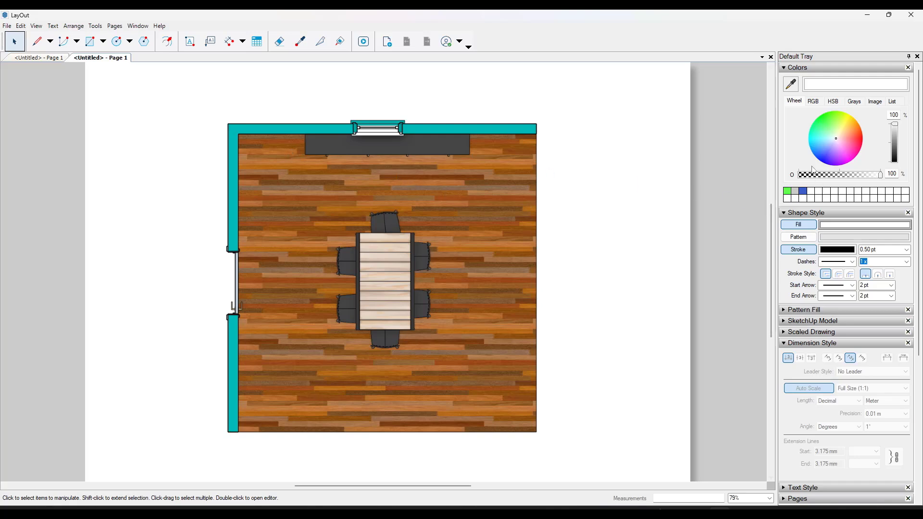
click(37, 42)
click(229, 124)
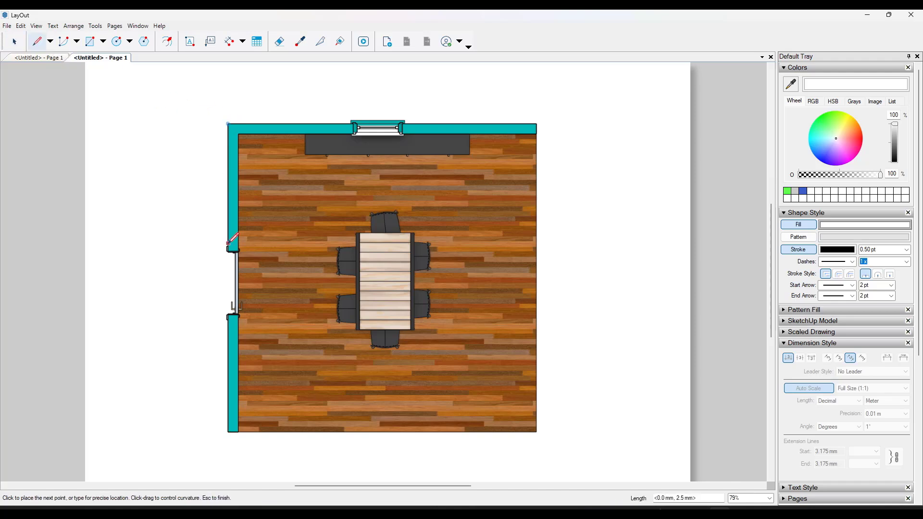
click(228, 250)
click(238, 251)
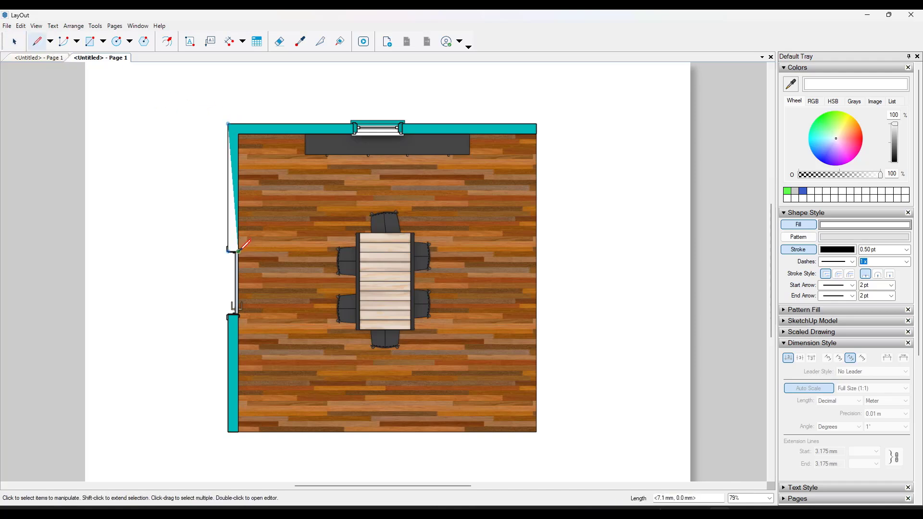
click(239, 134)
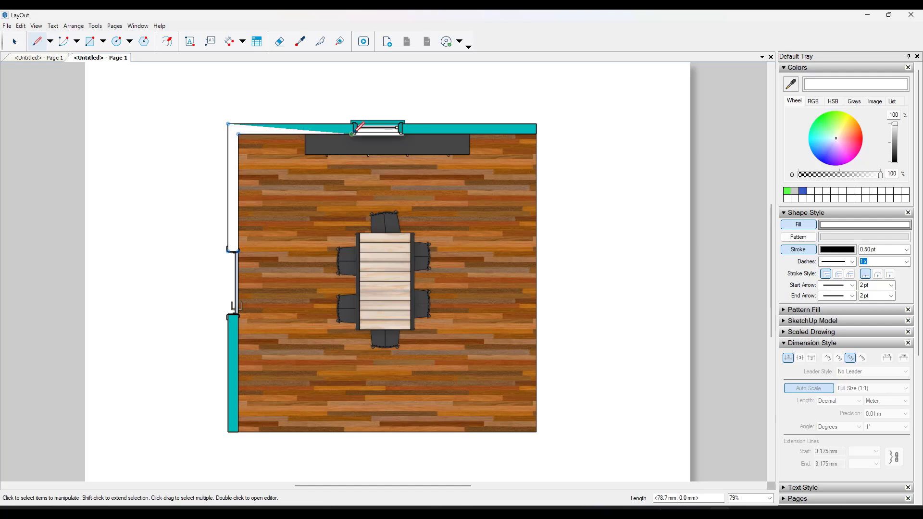
scroll(356, 130, up, 3)
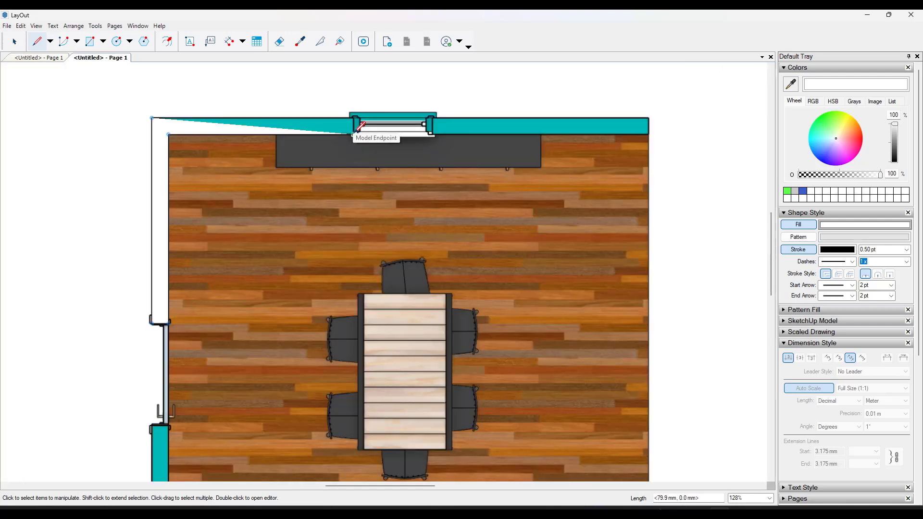
click(355, 133)
click(354, 117)
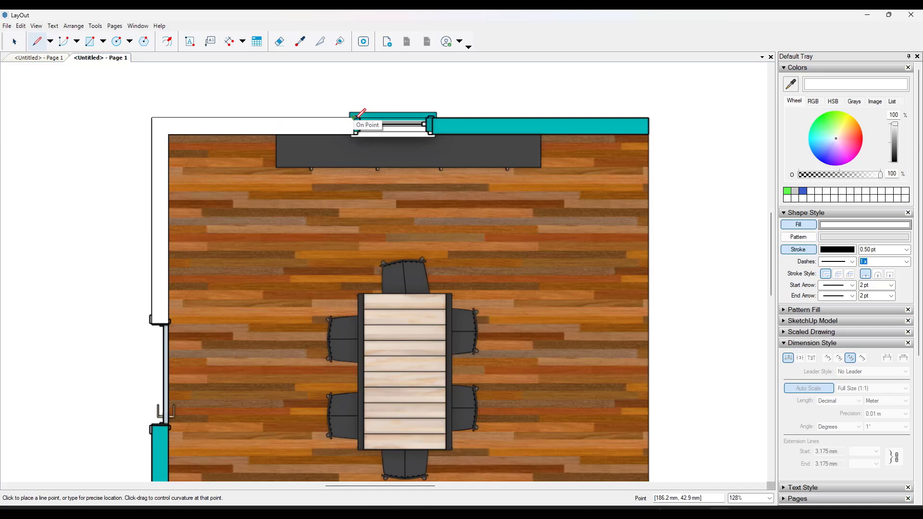
key(space)
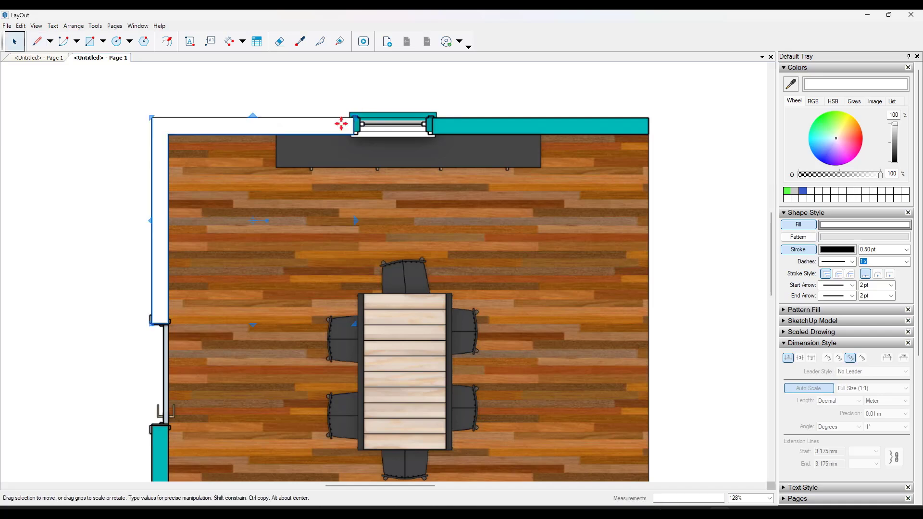
Fill the wall outline with a hatch pattern and give it a 3 pt stroke
click(802, 237)
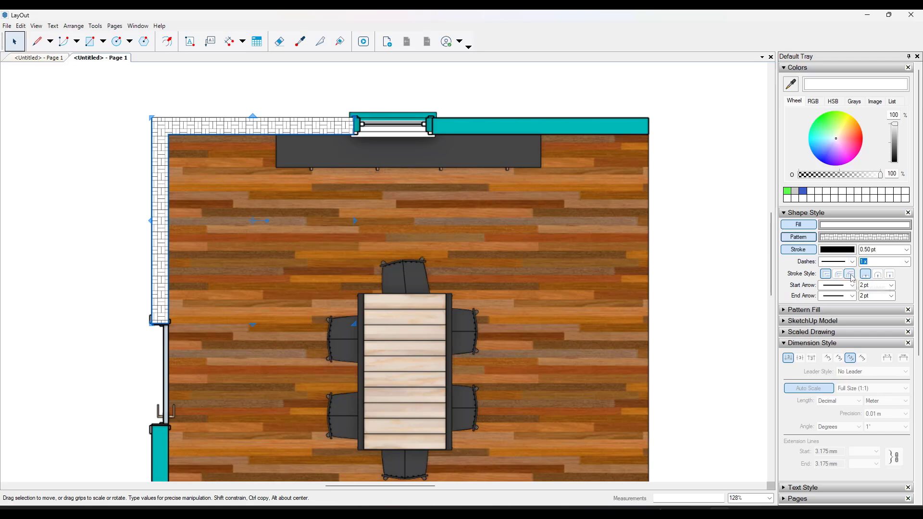
click(888, 251)
text(3)
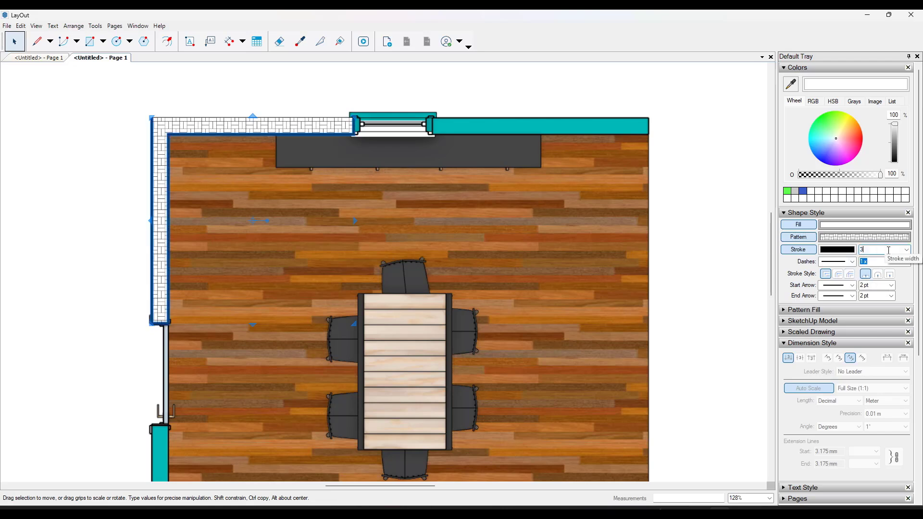
click(126, 230)
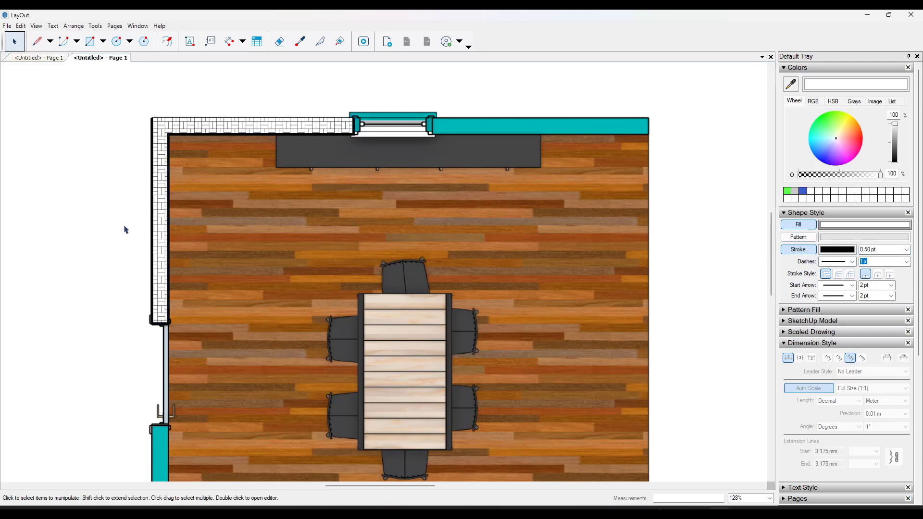
click(201, 132)
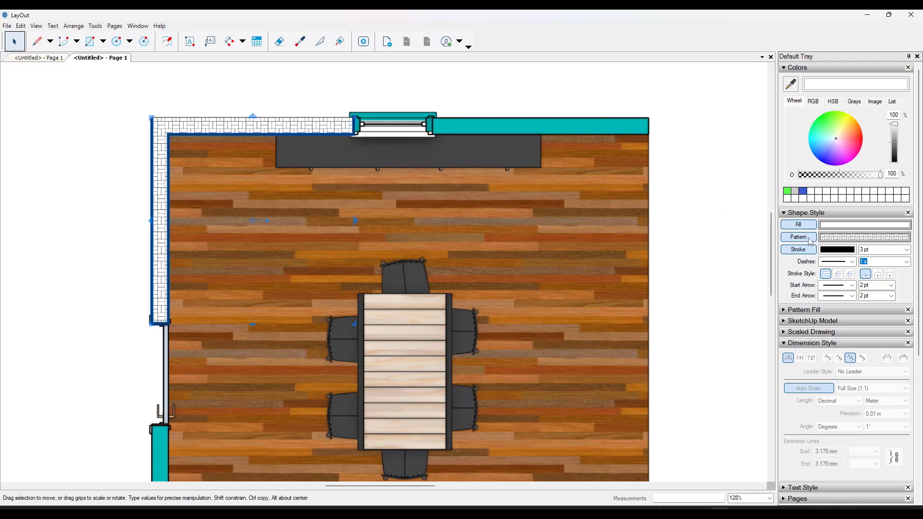
Review the Basketweave pattern fill, then undo the patterned outline and return to SketchUp
click(842, 239)
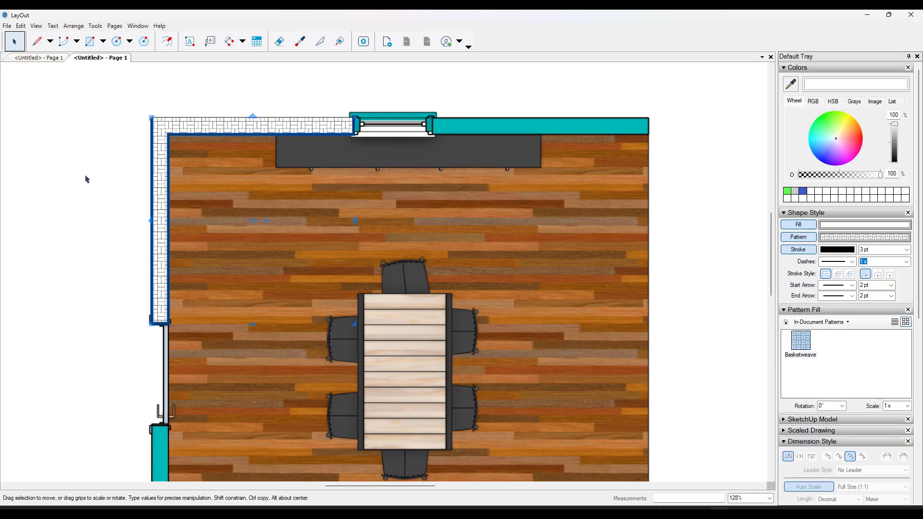
click(120, 182)
click(161, 168)
key(ctrl+z)
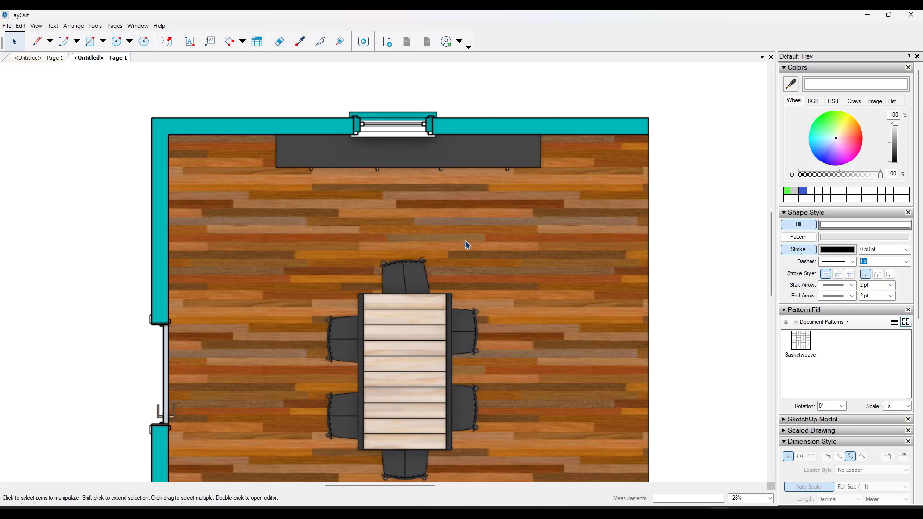
key(alt+Tab)
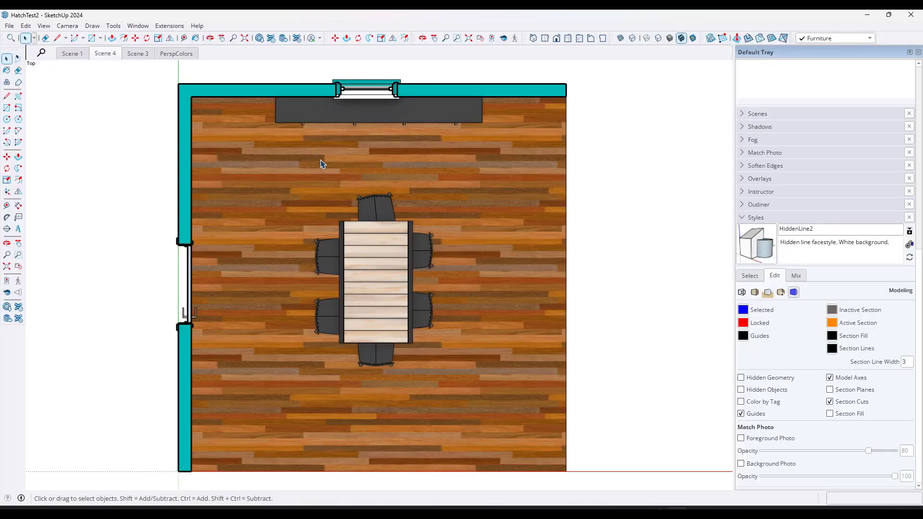
Collapse the style settings, turn on Color by Tag, and set the Walls tag to blue
click(744, 218)
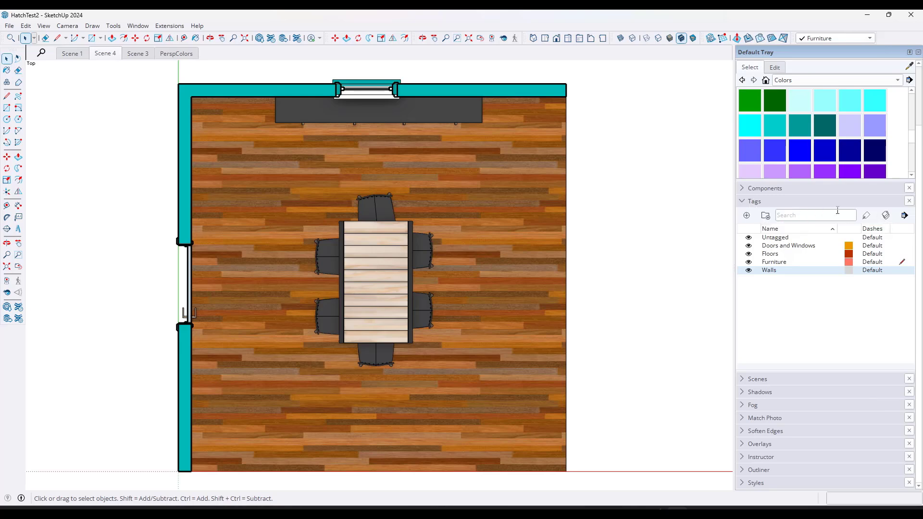
click(886, 217)
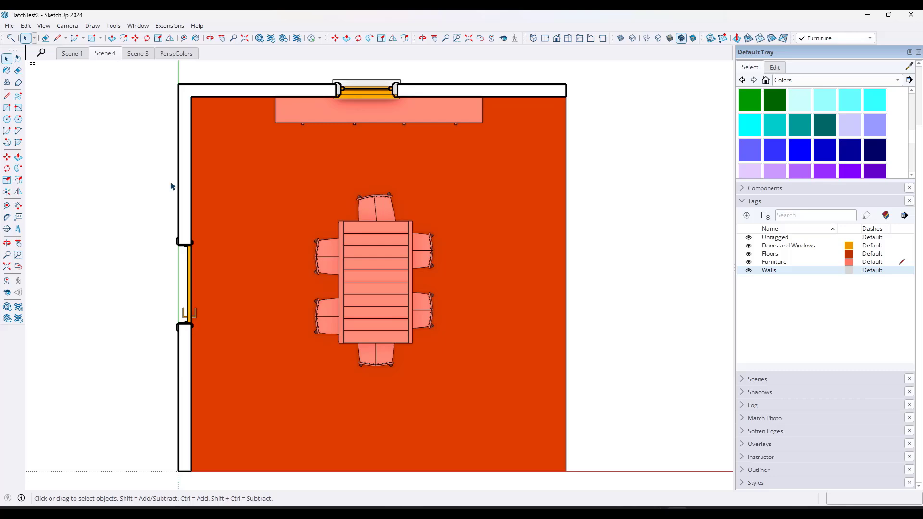
click(849, 270)
click(128, 236)
click(120, 360)
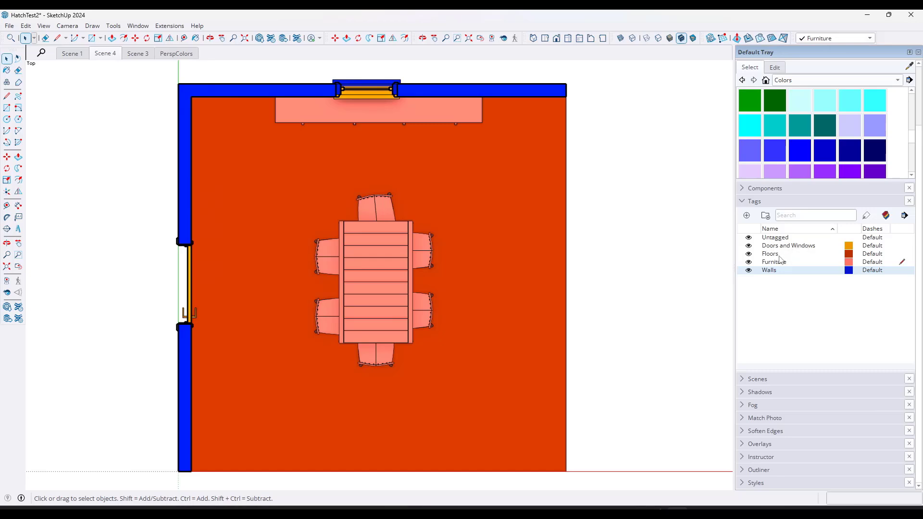
Change the Floors tag colour to gold, then reopen the Floors tag material settings
click(848, 254)
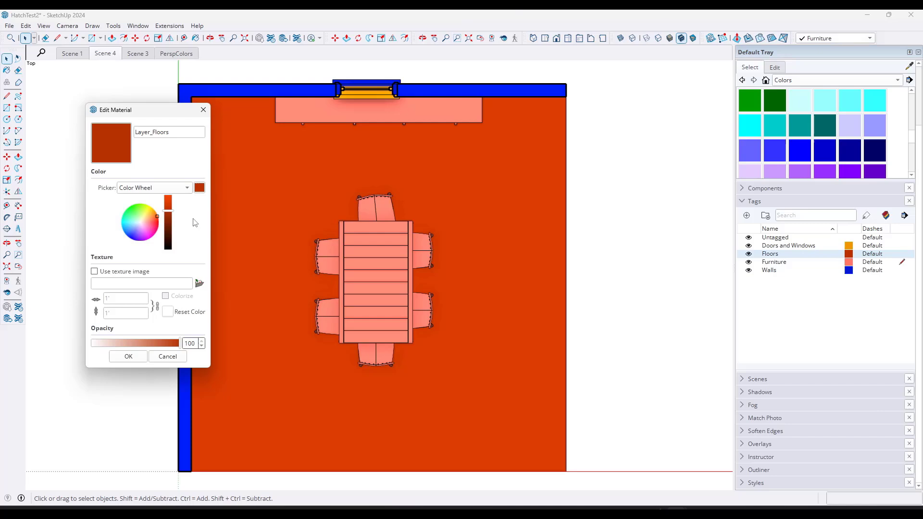
click(149, 211)
mouse_move(148, 211)
mouse_down()
mouse_move(135, 204)
mouse_move(152, 208)
mouse_up()
click(128, 357)
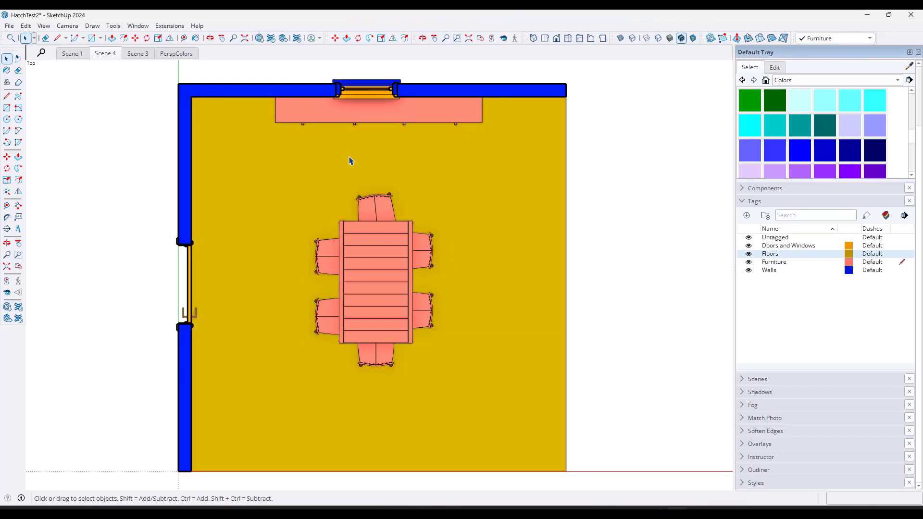
click(849, 255)
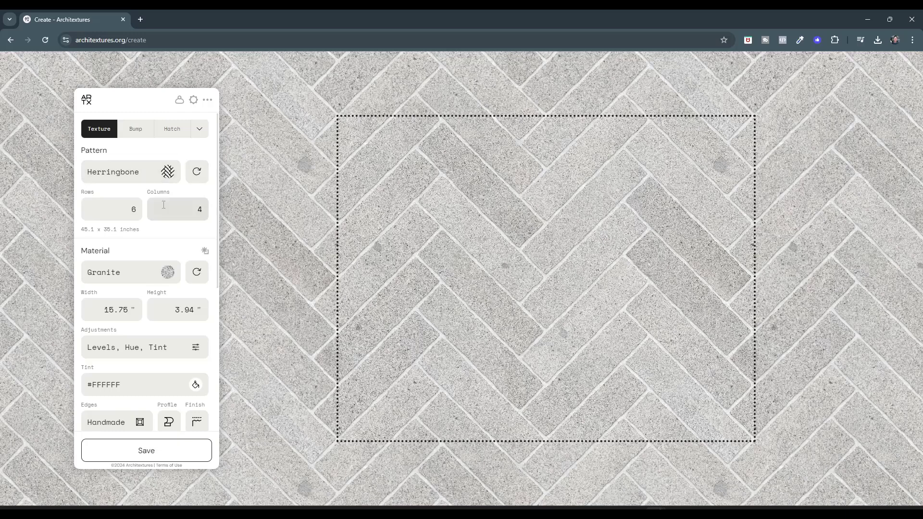
Switch to the Staggered pattern with a Solid Fill material and Fine brick edges
click(146, 176)
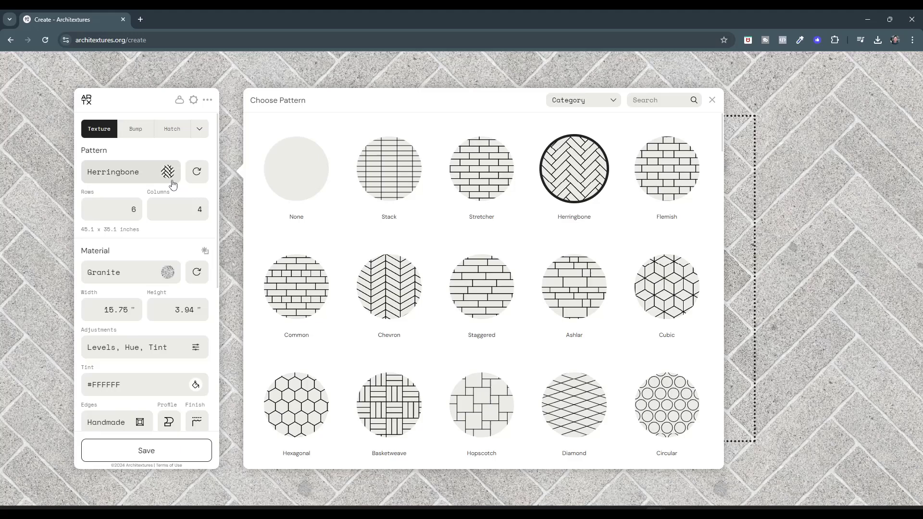
click(484, 289)
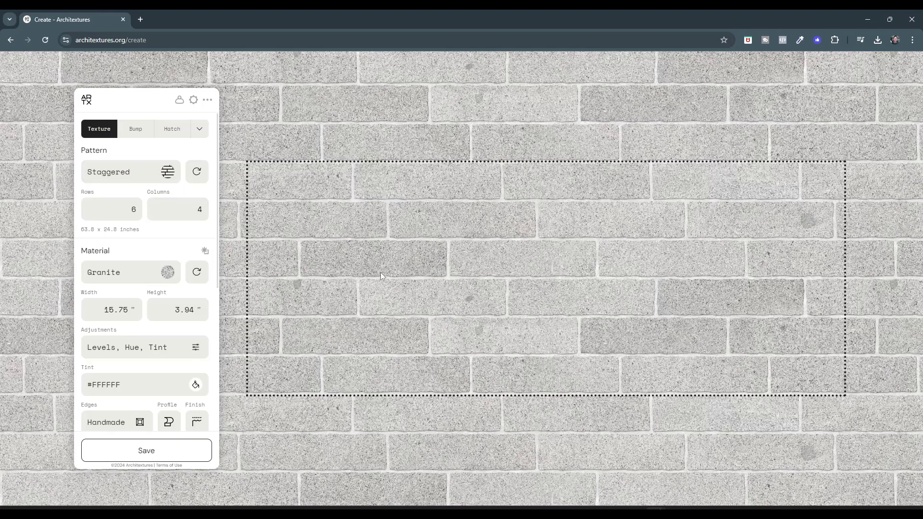
click(144, 278)
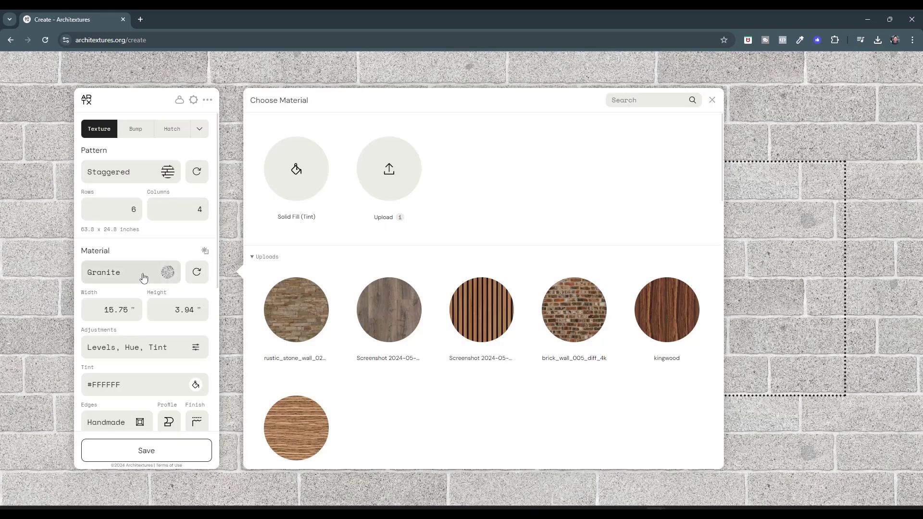
click(297, 176)
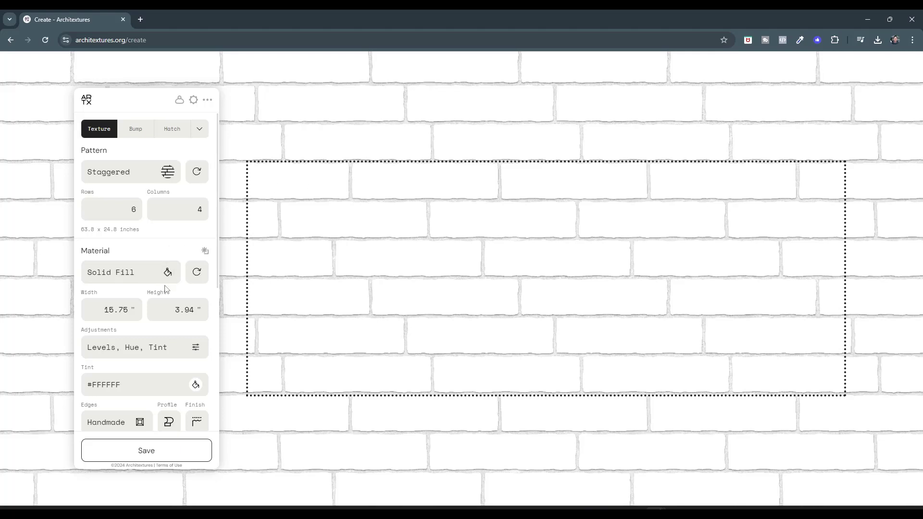
scroll(168, 262, down, 3)
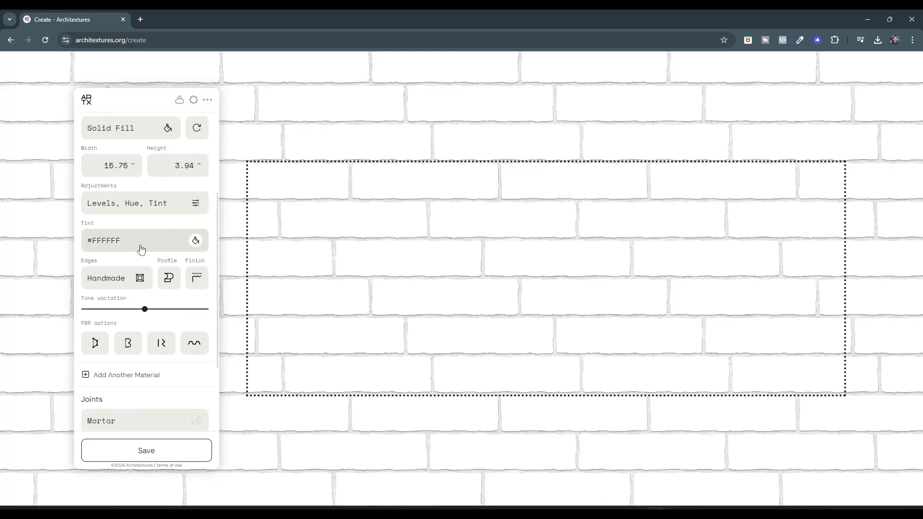
click(121, 278)
click(294, 235)
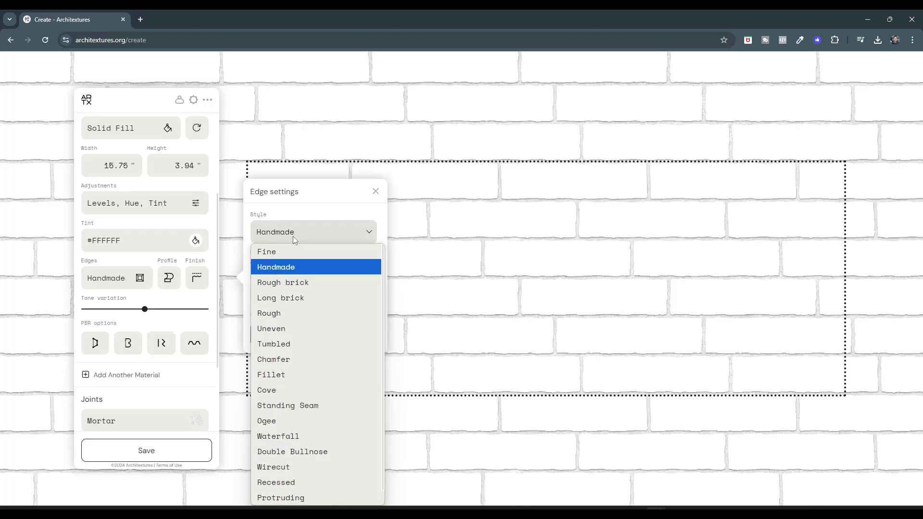
click(289, 247)
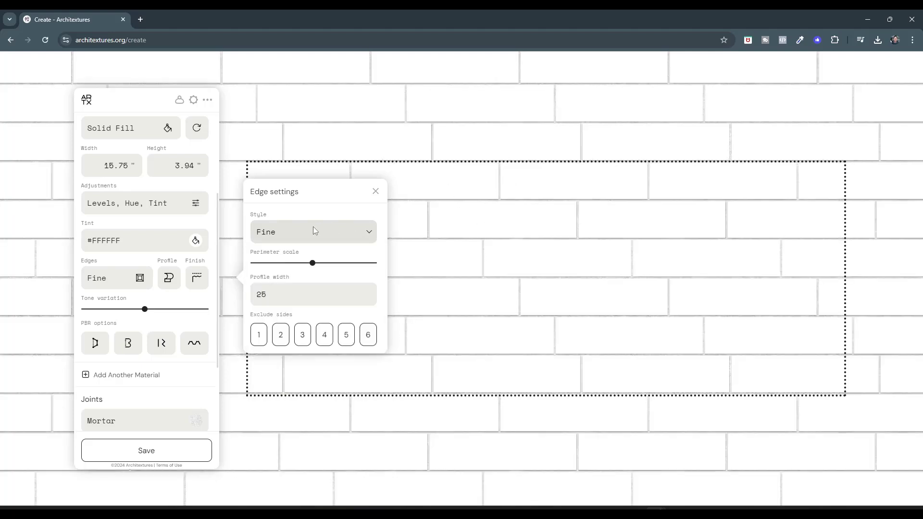
click(376, 192)
Set the mortar joint colour to black (#000000)
scroll(159, 267, down, 3)
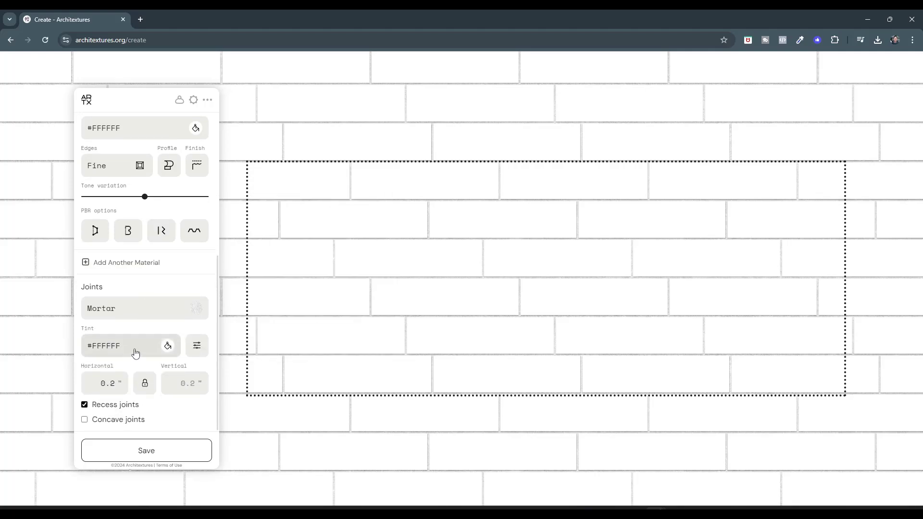
click(136, 353)
drag(275, 308, 229, 409)
click(356, 408)
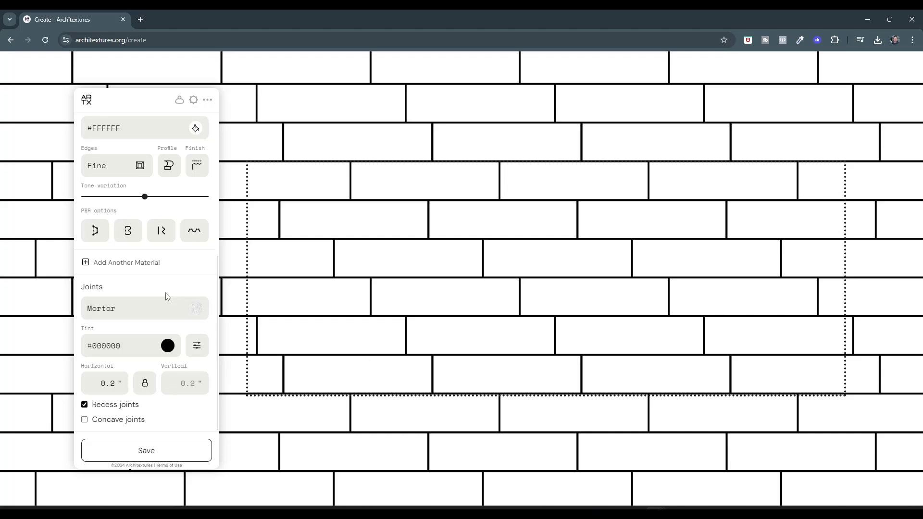
Check the hatch export option (AutoCAD), then set the brick width to 16 inches
scroll(159, 269, up, 5)
click(172, 130)
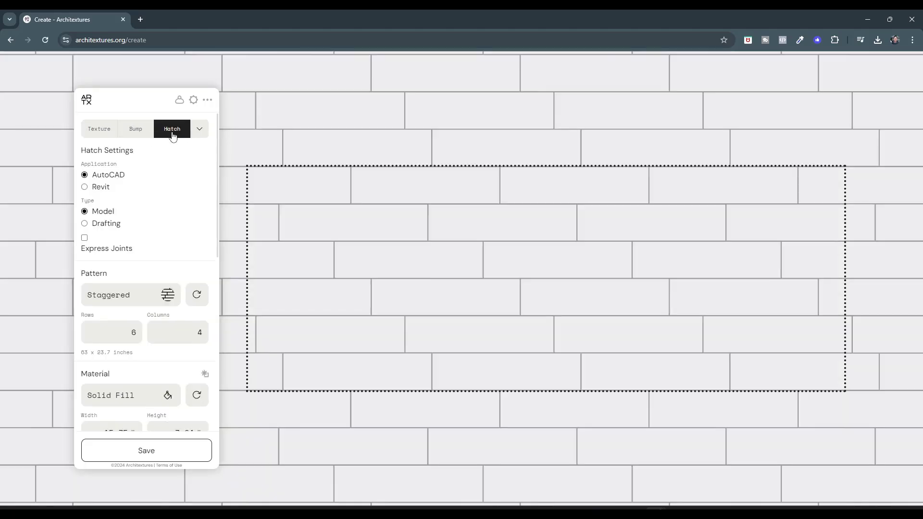
click(101, 187)
click(108, 178)
click(97, 130)
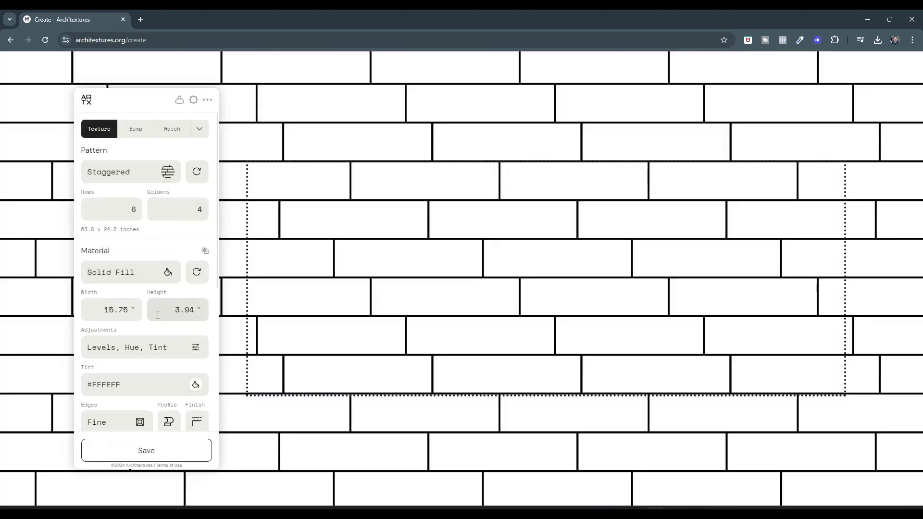
double_click(121, 306)
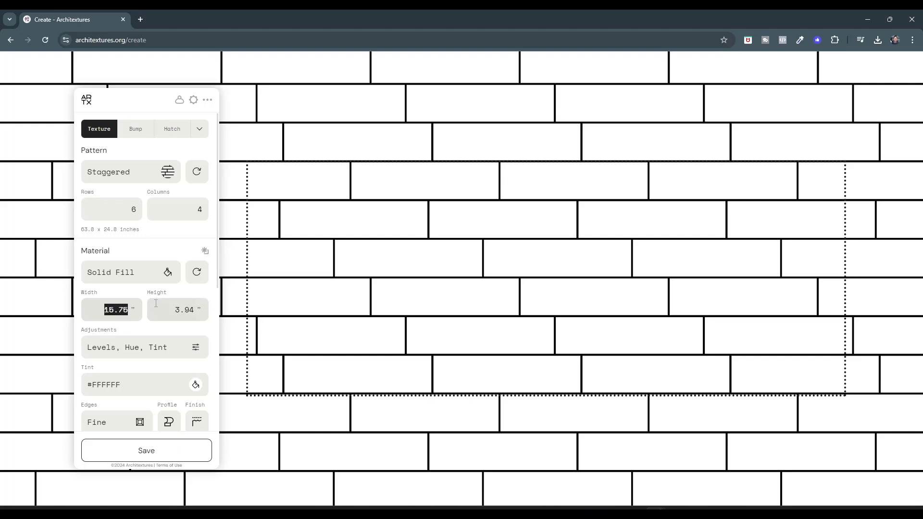
text(16)
key(Tab)
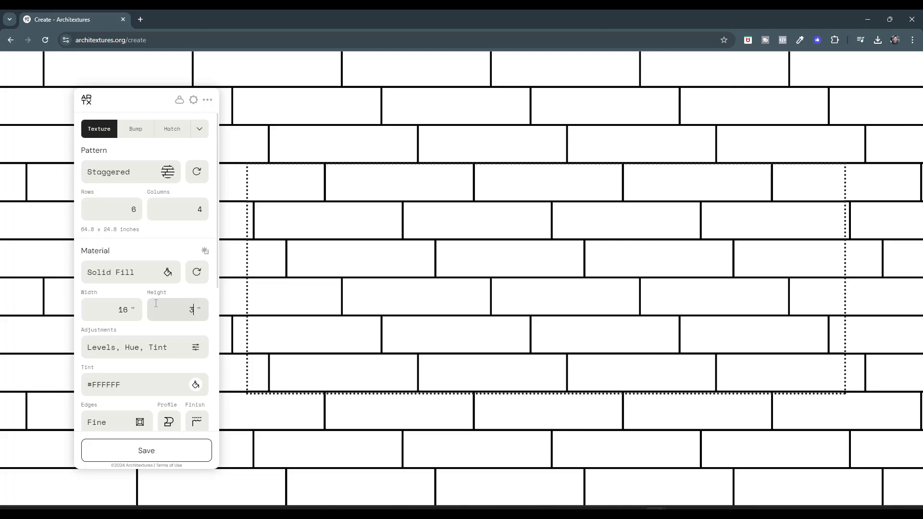
scroll(155, 303, down, 4)
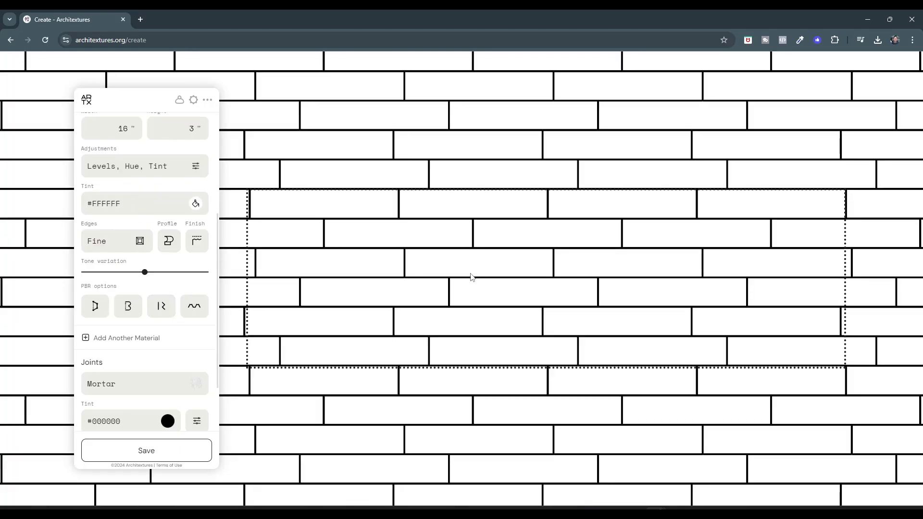
Download the staggered brick texture image and minimize the browser
click(155, 452)
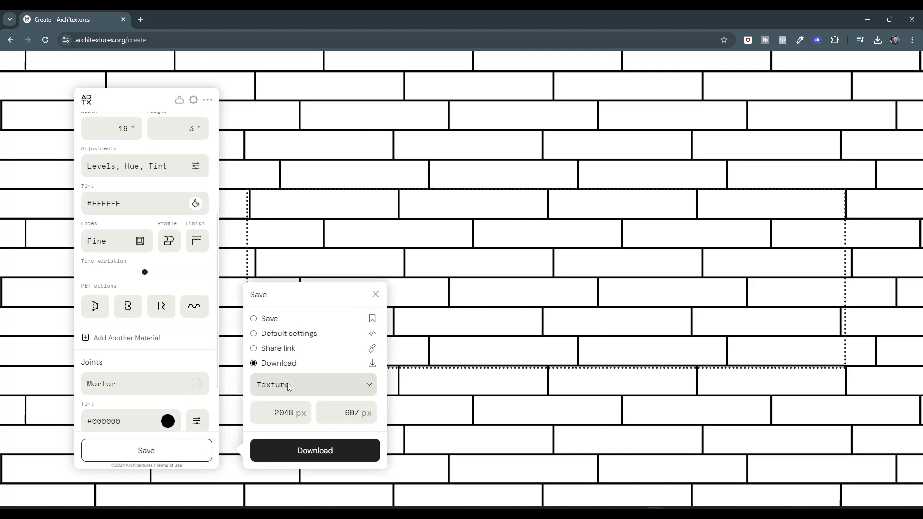
click(308, 451)
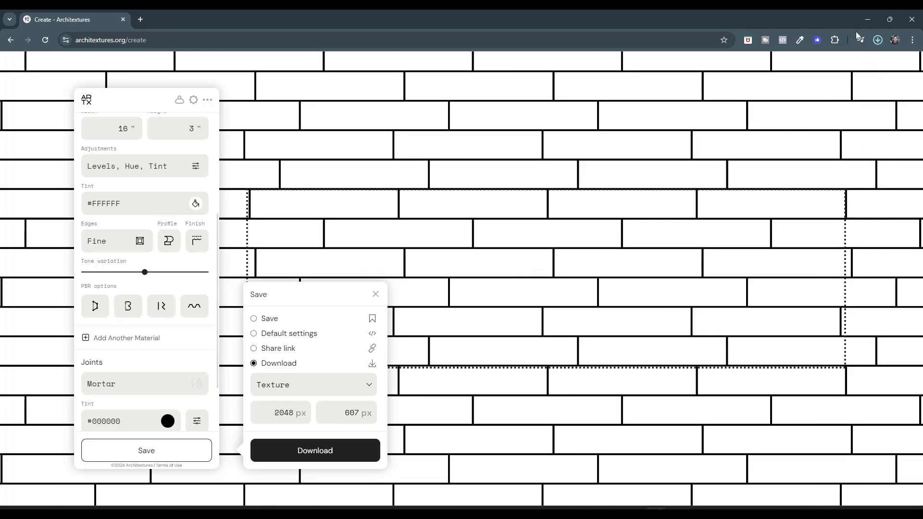
click(868, 20)
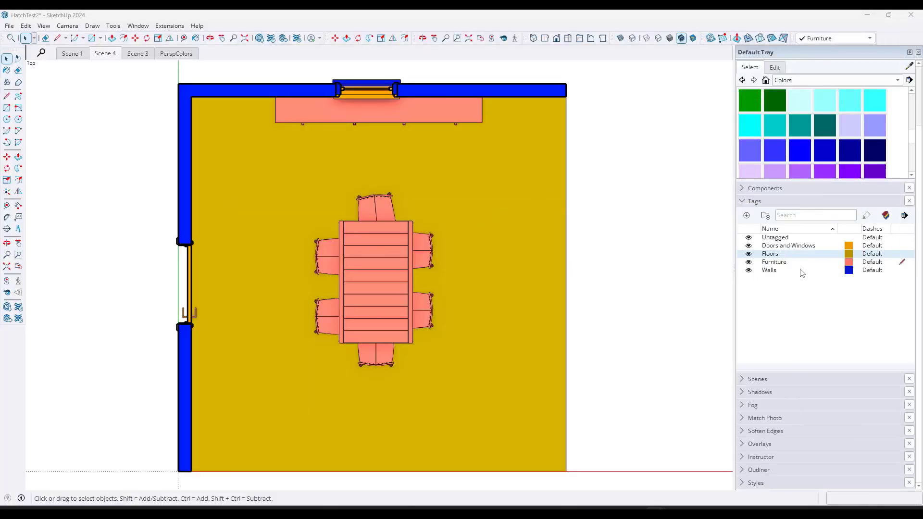
Load the Staggered 64.8 x 19.2 inches texture into the Floors tag material at width 64.8
click(848, 254)
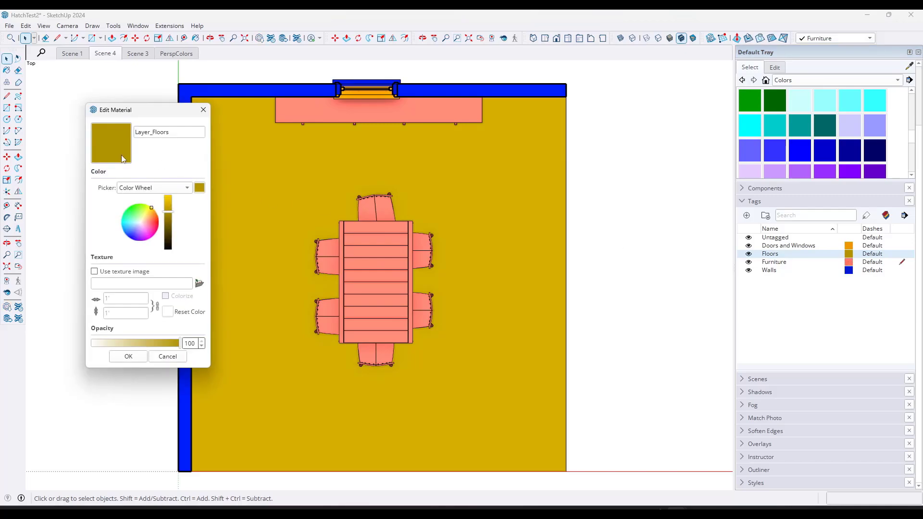
click(95, 272)
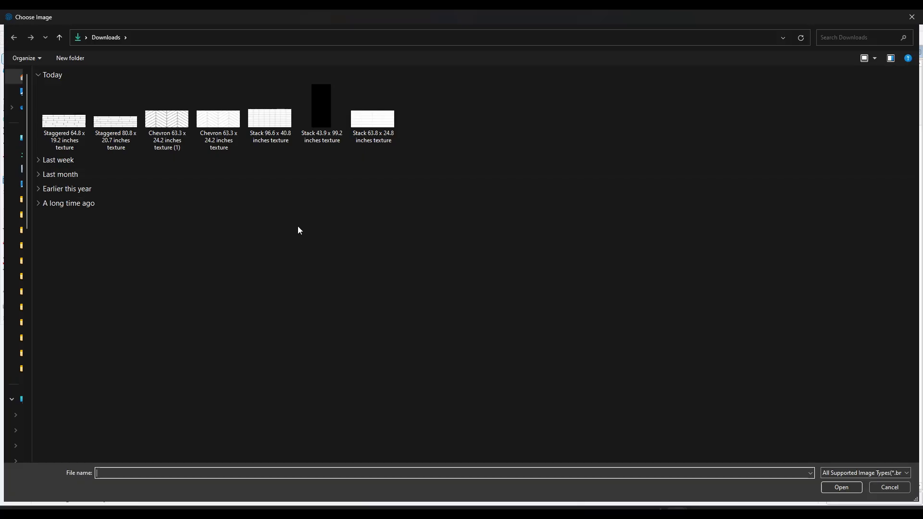
click(79, 121)
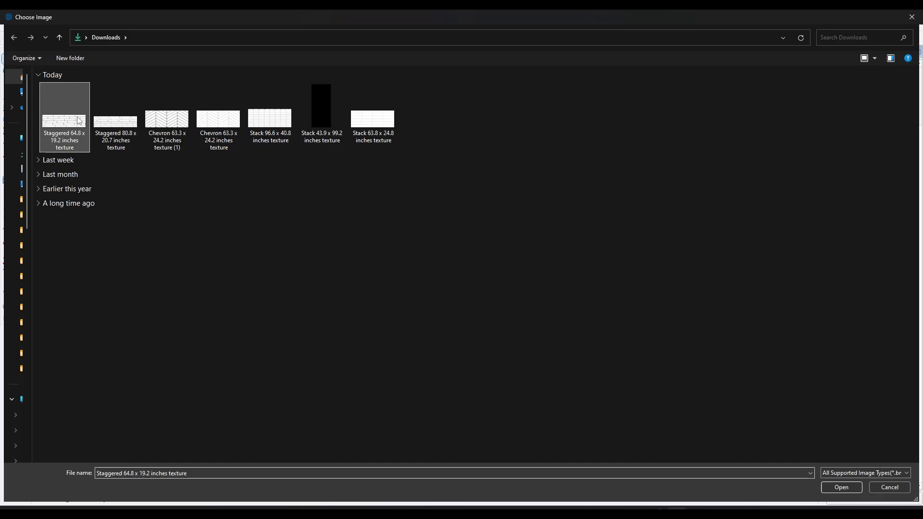
click(842, 488)
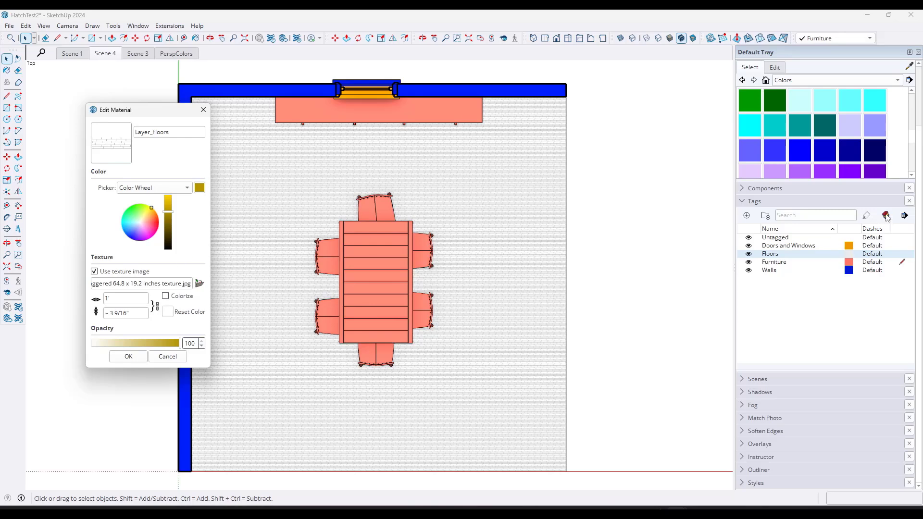
click(135, 348)
text(64)
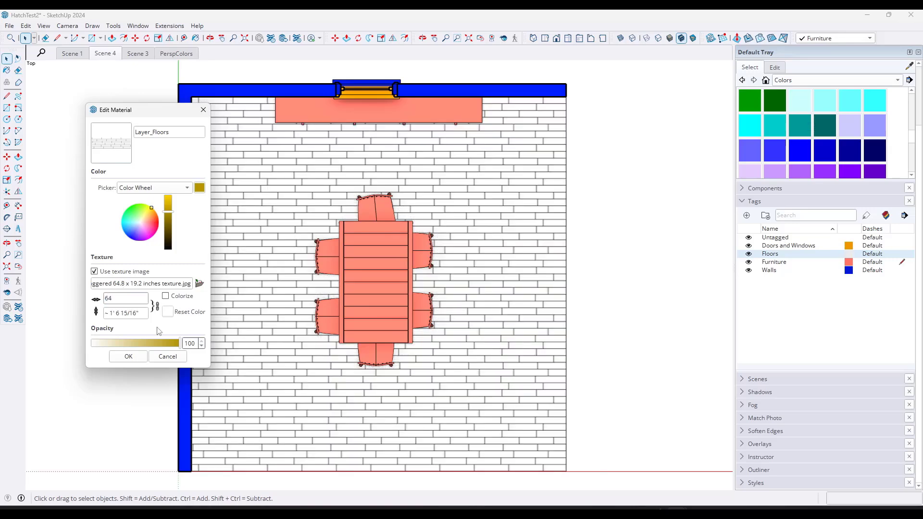
text(.8)
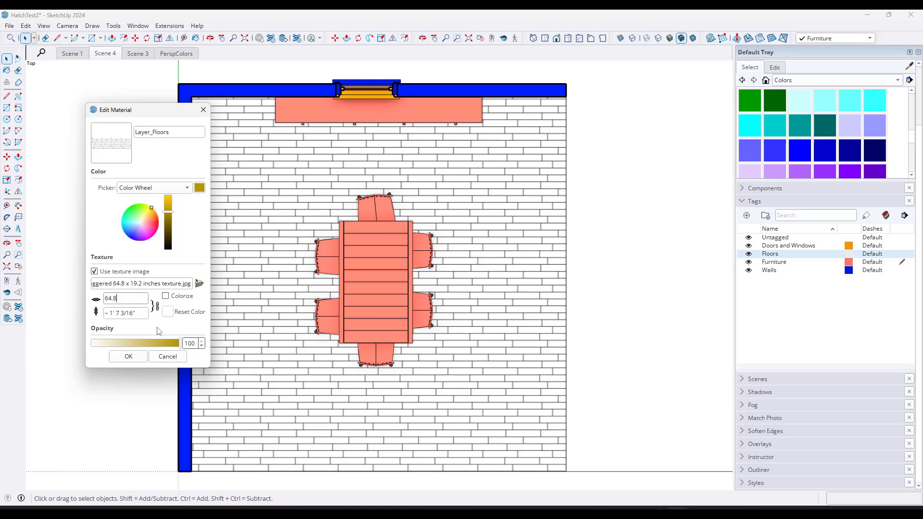
click(131, 356)
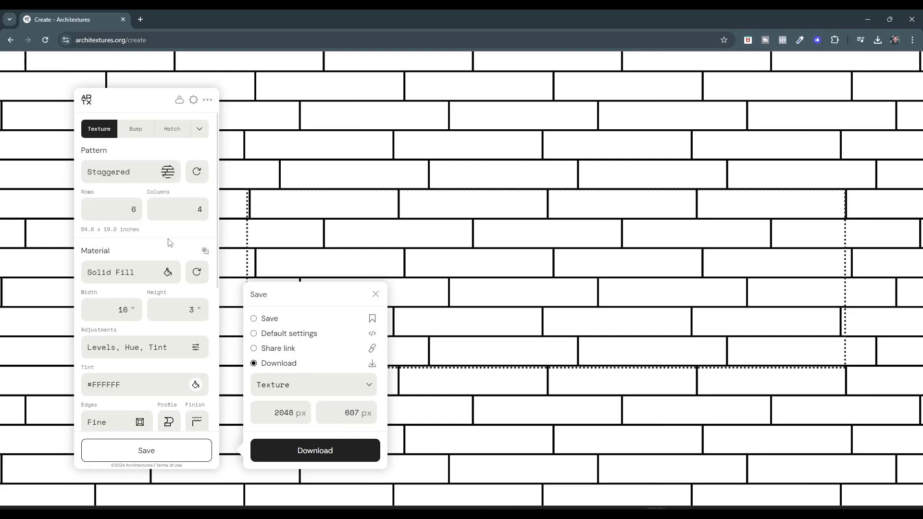
Switch the Architextures pattern to Stack
click(129, 173)
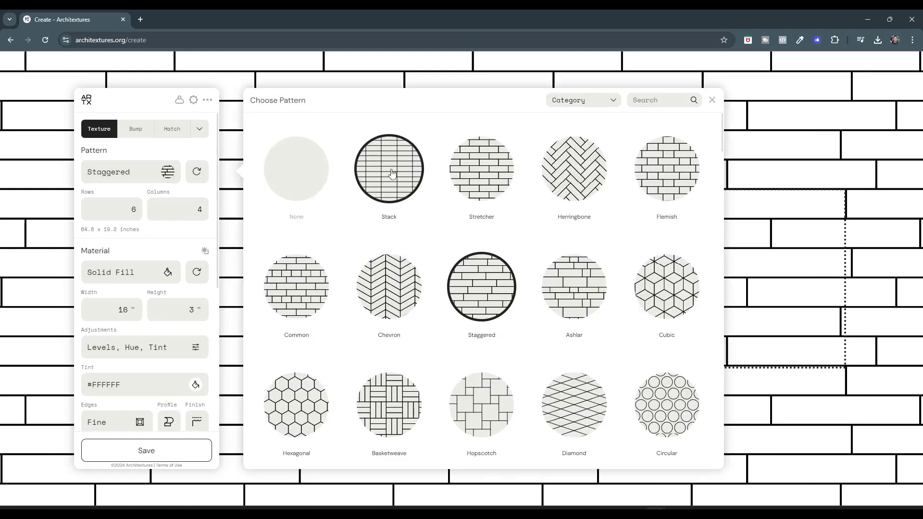
click(591, 102)
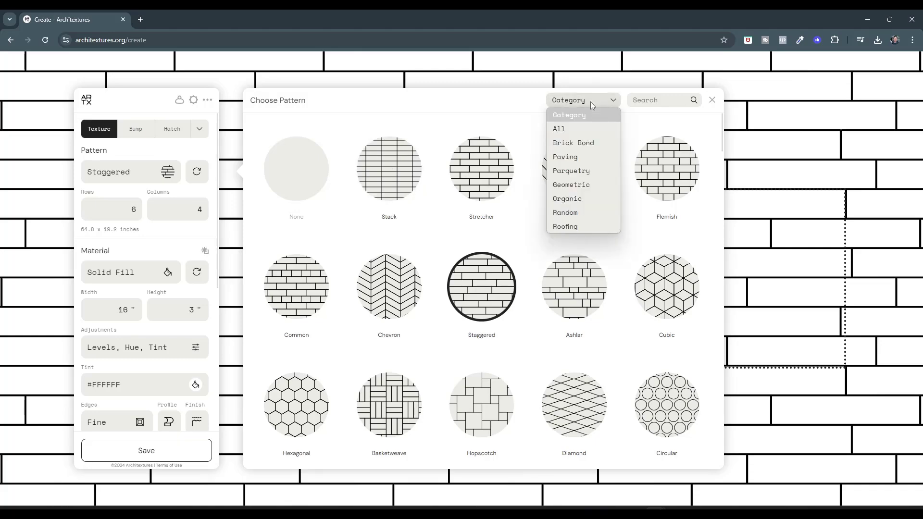
scroll(408, 329, down, 20)
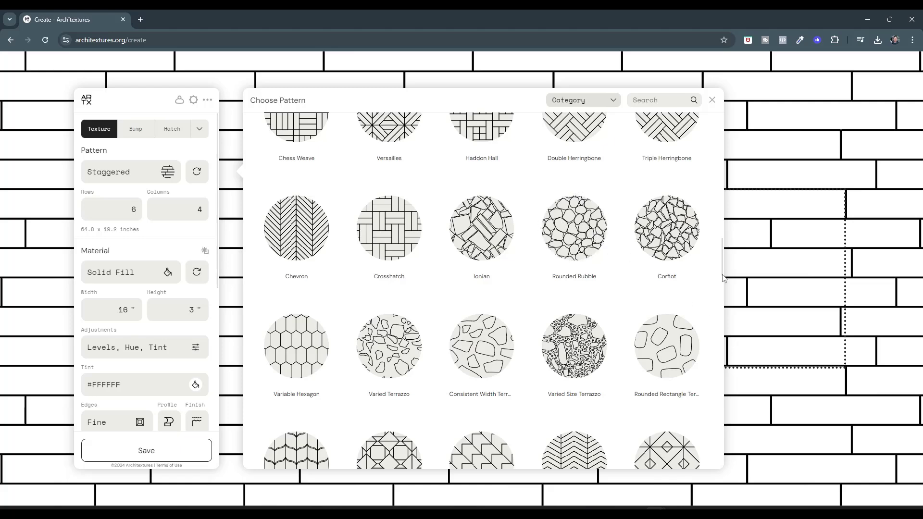
drag(724, 263, 726, 135)
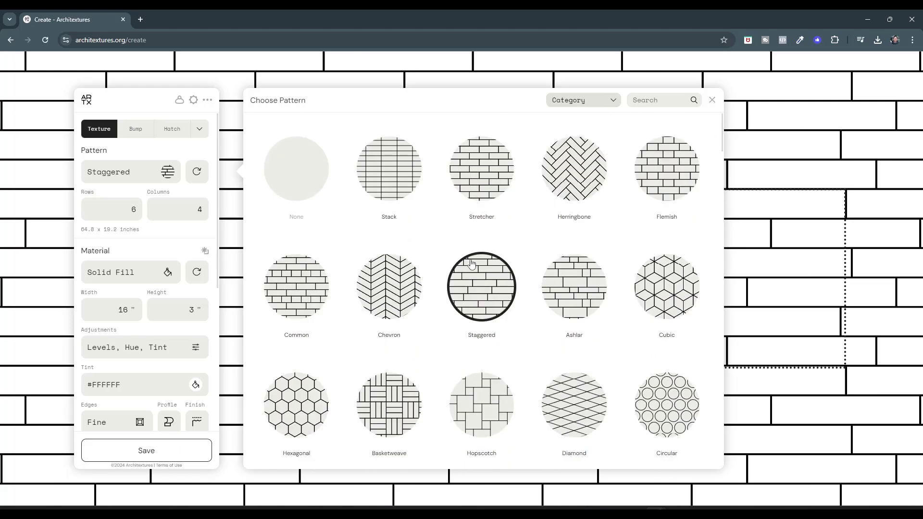
click(388, 212)
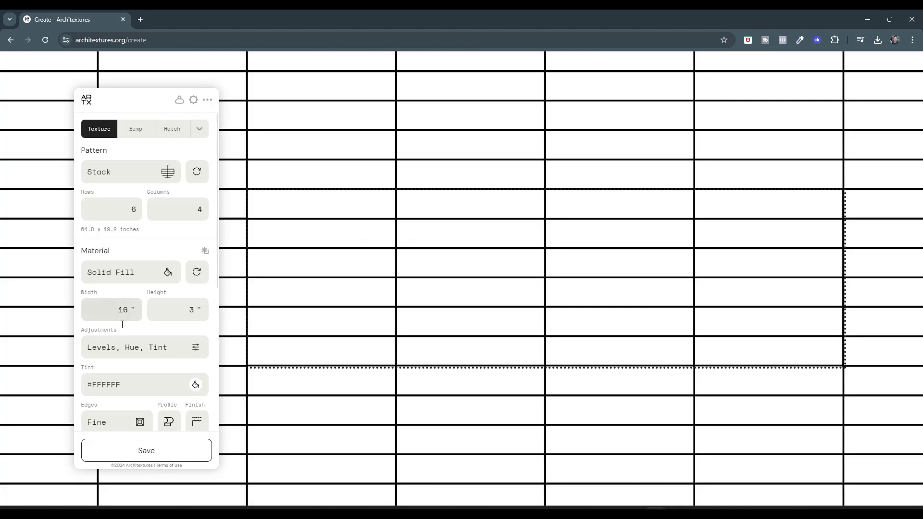
scroll(130, 332, down, 5)
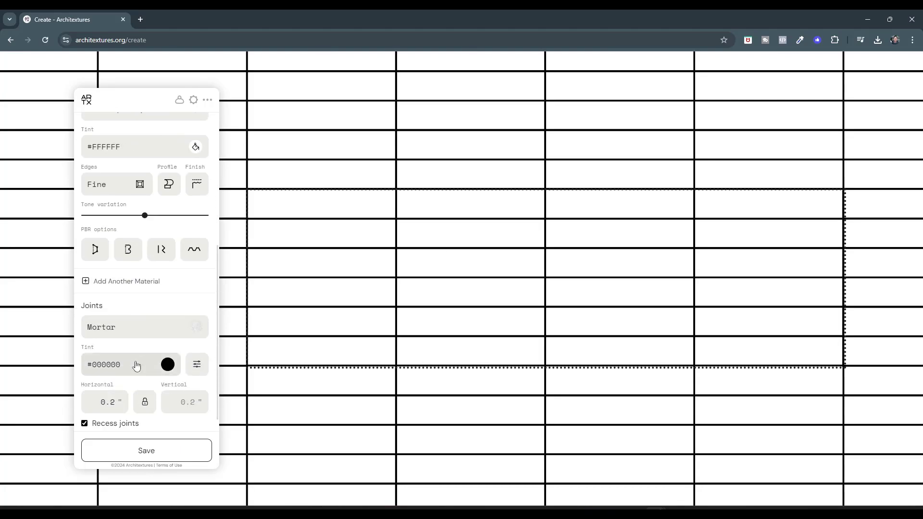
scroll(123, 317, up, 5)
scroll(120, 310, up, 1)
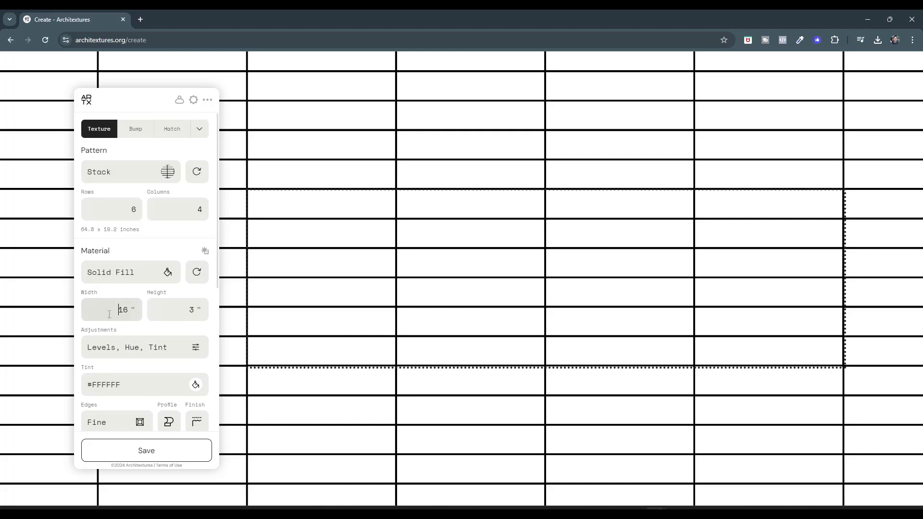
Set the tile width to 2 inches and the horizontal joints to 0.05 inches
drag(106, 309, 146, 308)
text(2)
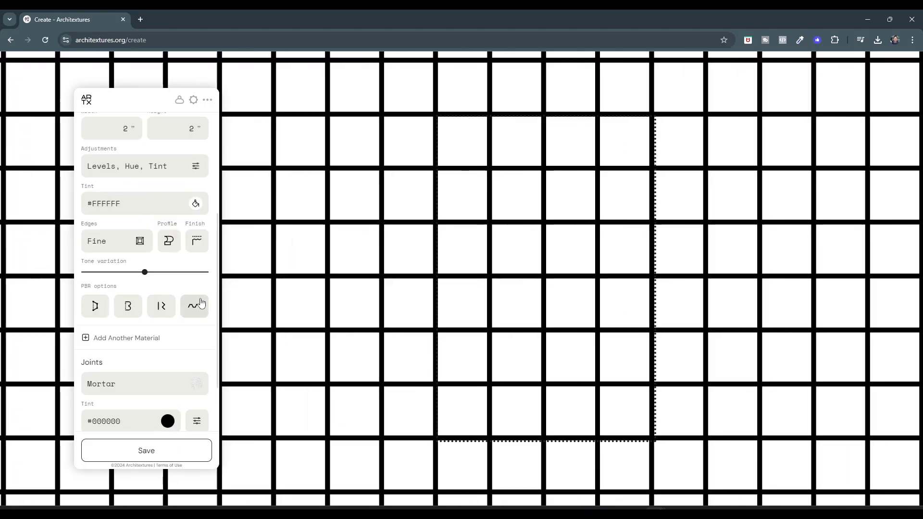
scroll(201, 303, down, 4)
scroll(144, 303, down, 3)
drag(96, 381, 138, 383)
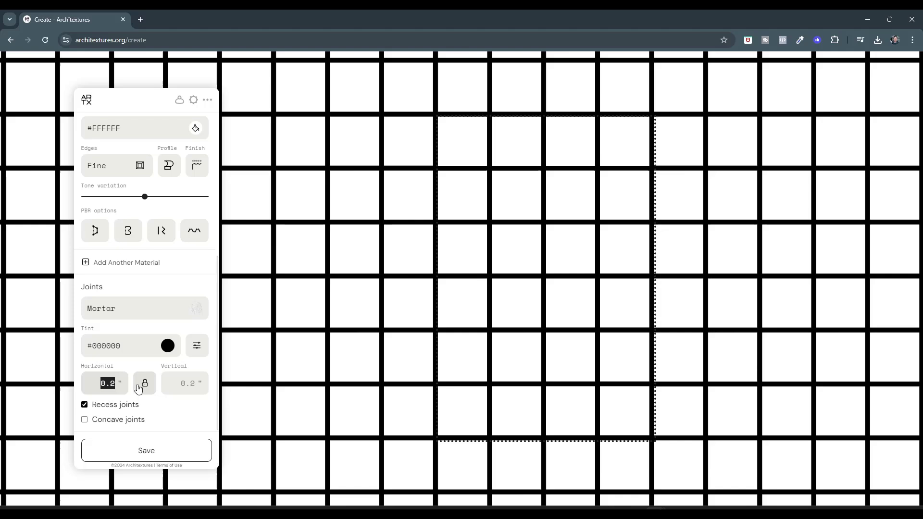
text(.1)
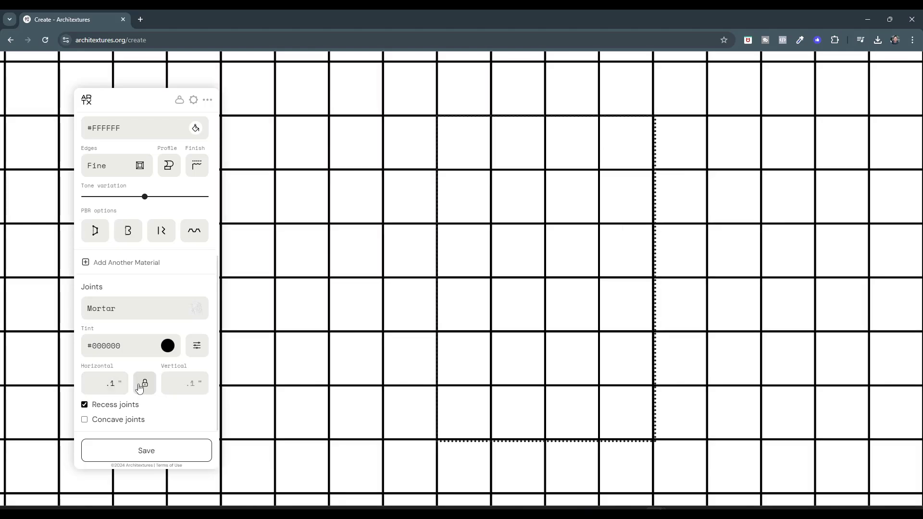
drag(98, 383, 154, 384)
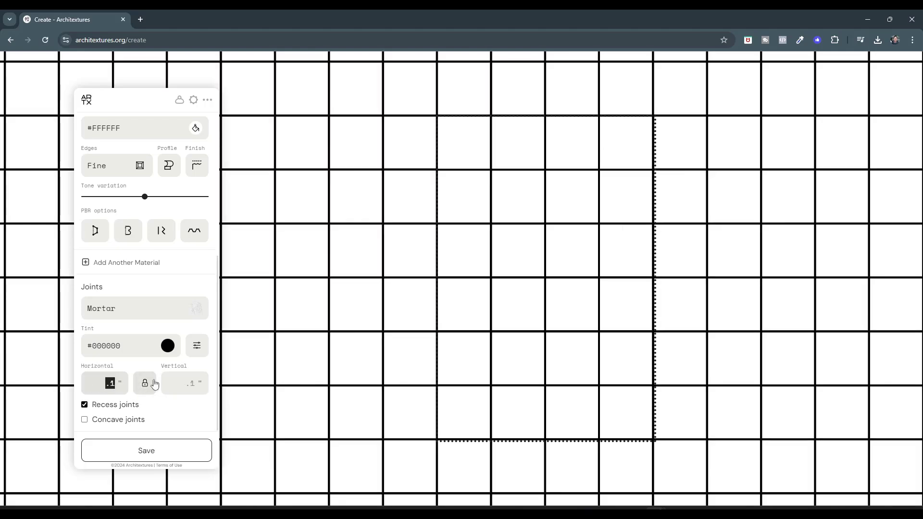
text(.05)
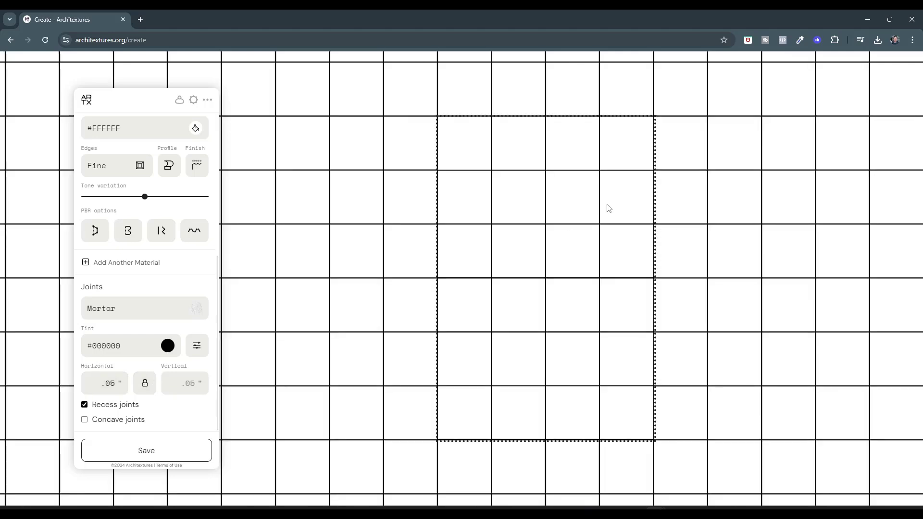
Set 4 rows and download the Stack texture image
scroll(148, 183, up, 5)
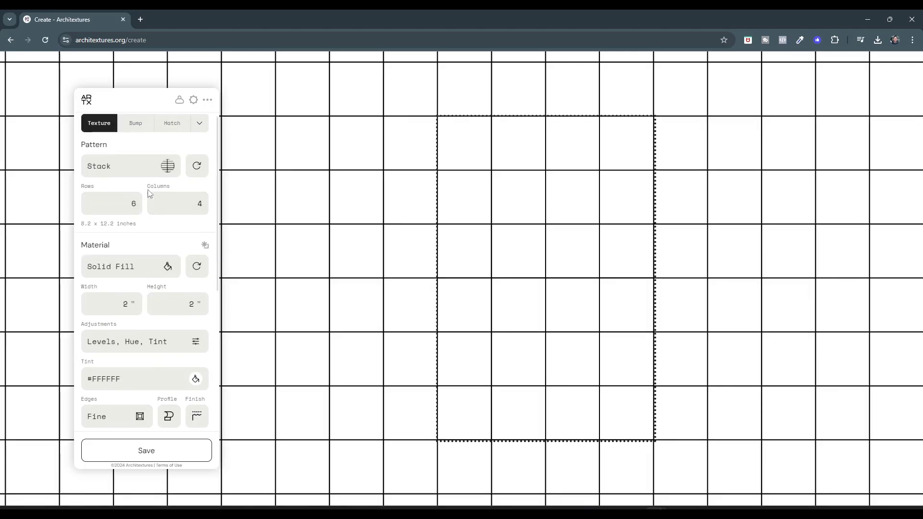
double_click(125, 200)
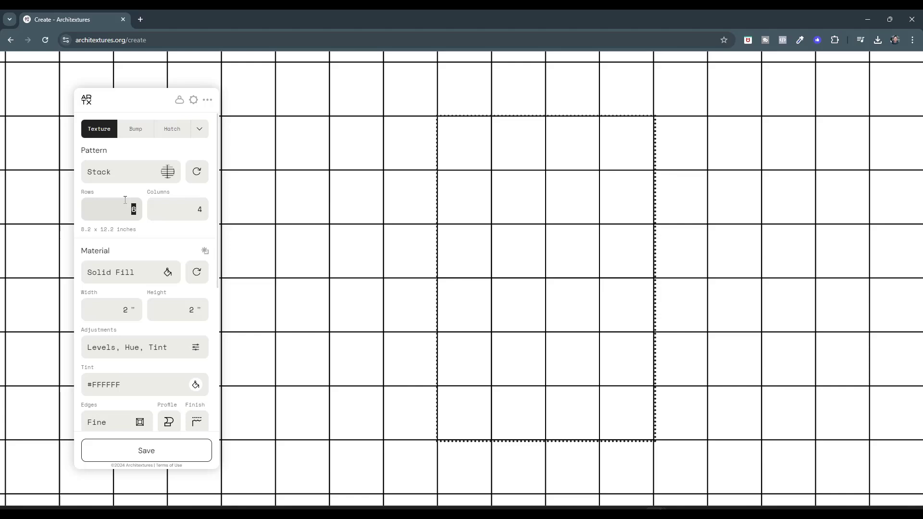
text(4)
key(Tab)
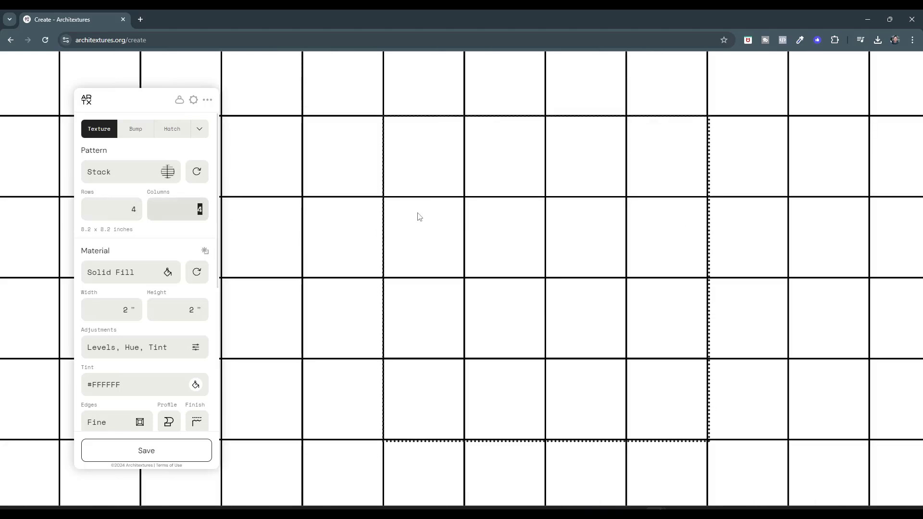
click(146, 450)
click(328, 453)
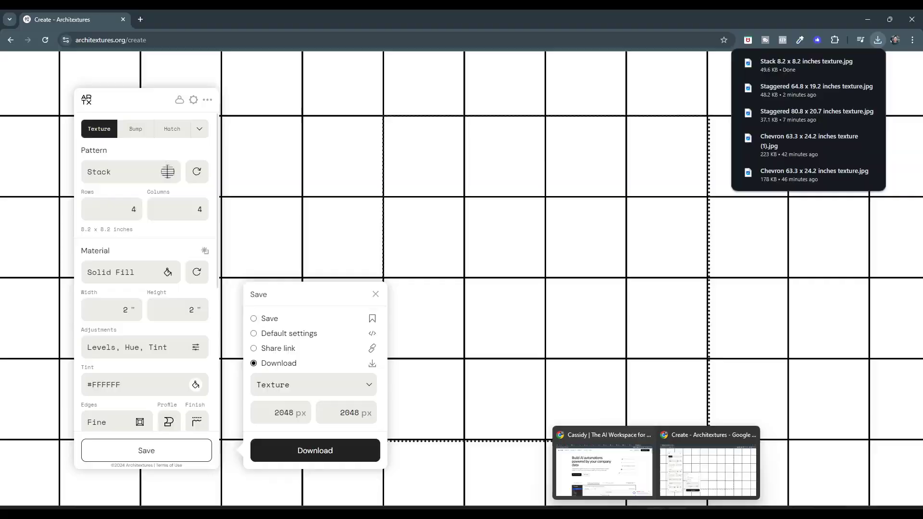
Give the Walls tag material the Stack 8.2 x 8.2 texture at a 6-inch size
click(591, 461)
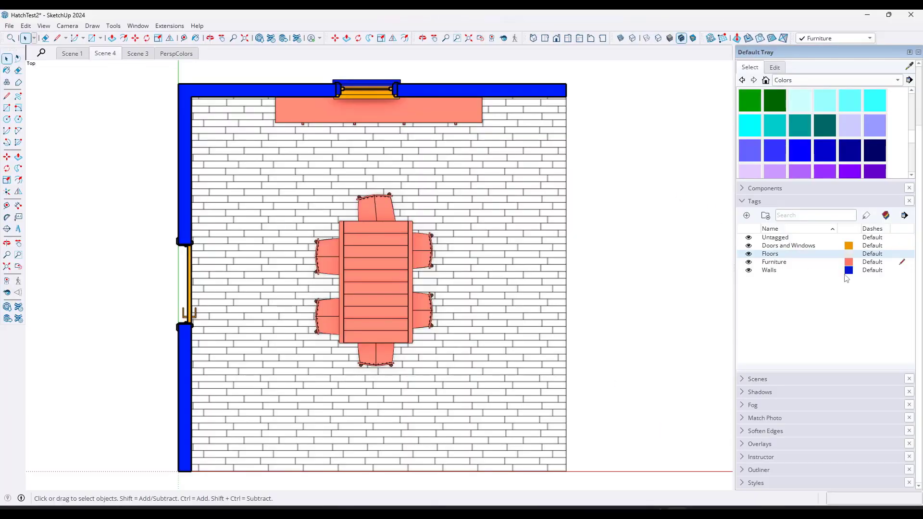
click(848, 270)
click(100, 272)
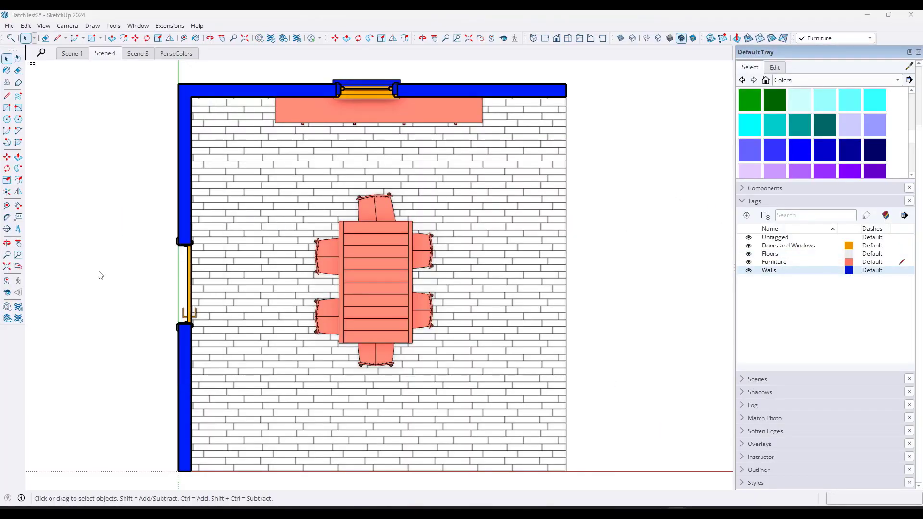
double_click(67, 108)
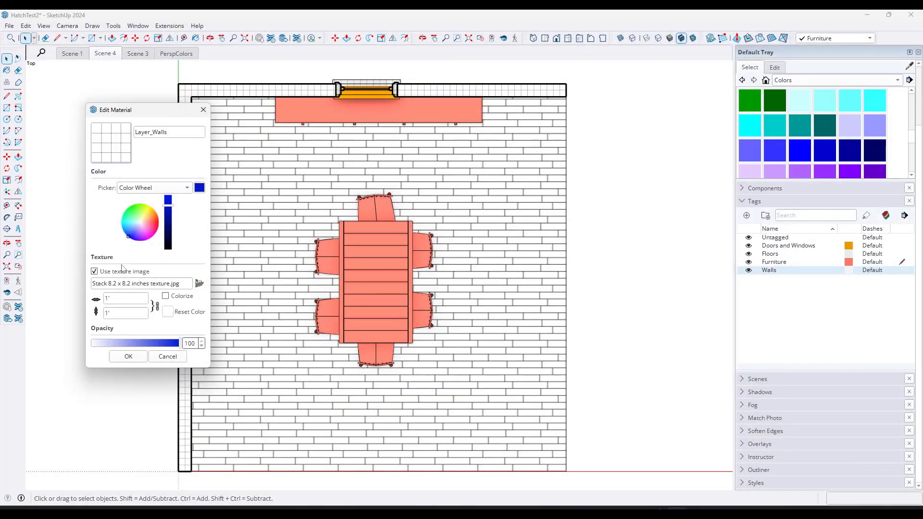
drag(150, 120, 660, 150)
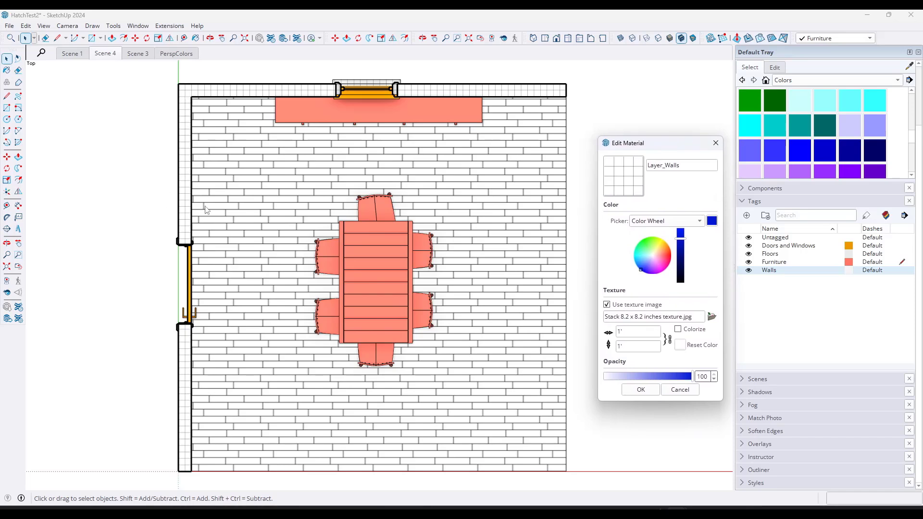
double_click(637, 334)
text(.5)
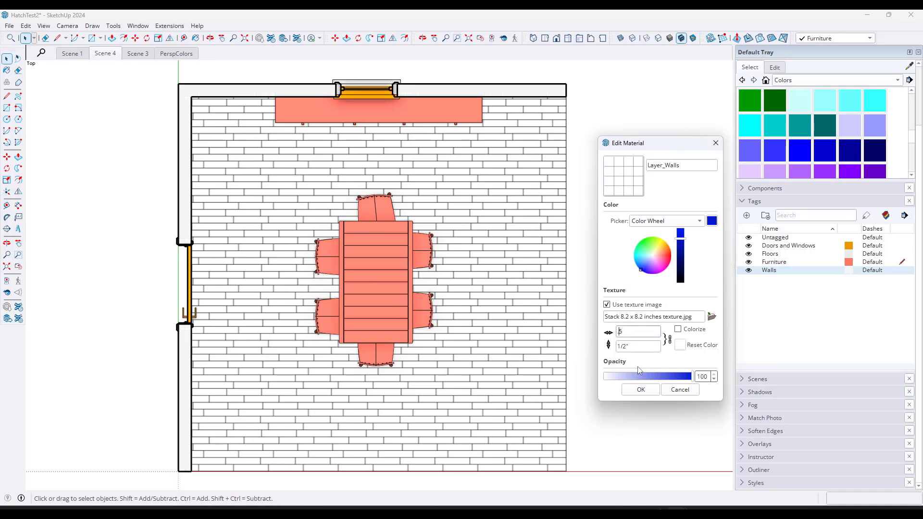
key(Tab)
Colorize the Walls grid texture and adjust its tint on the colour wheel
click(678, 329)
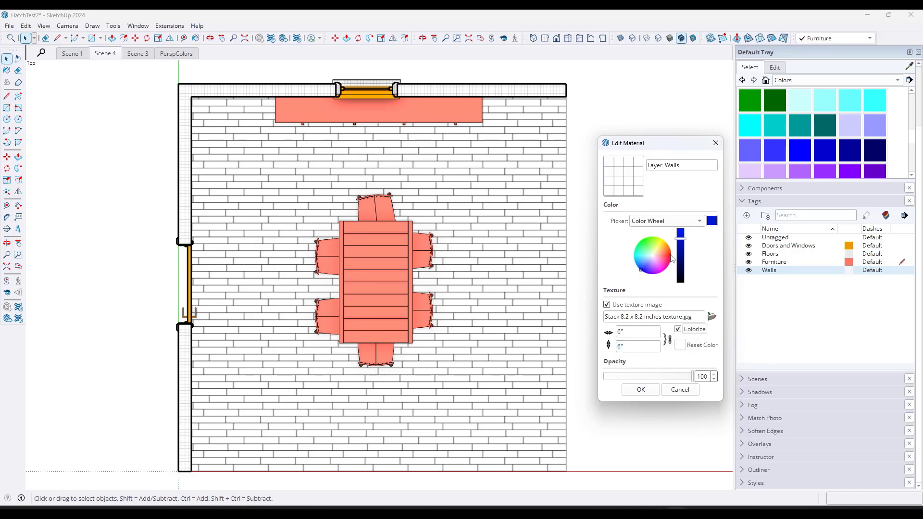
drag(678, 238, 683, 248)
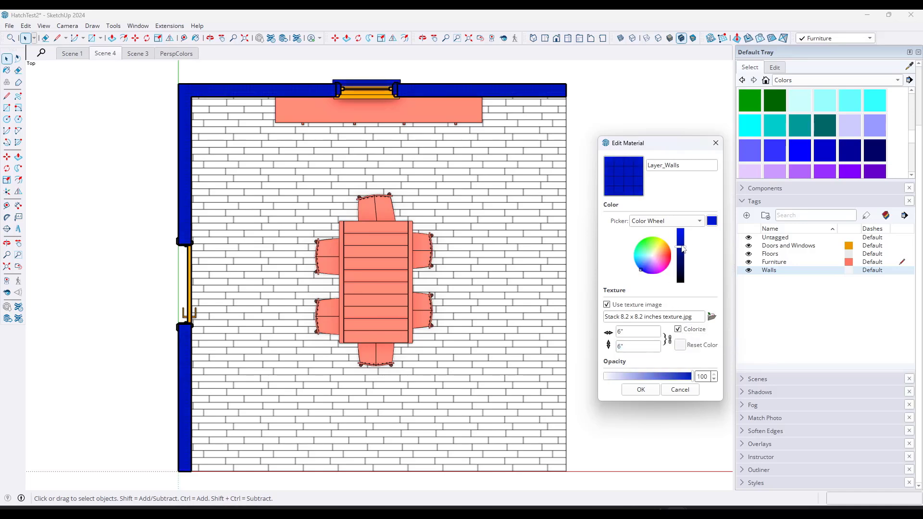
click(653, 258)
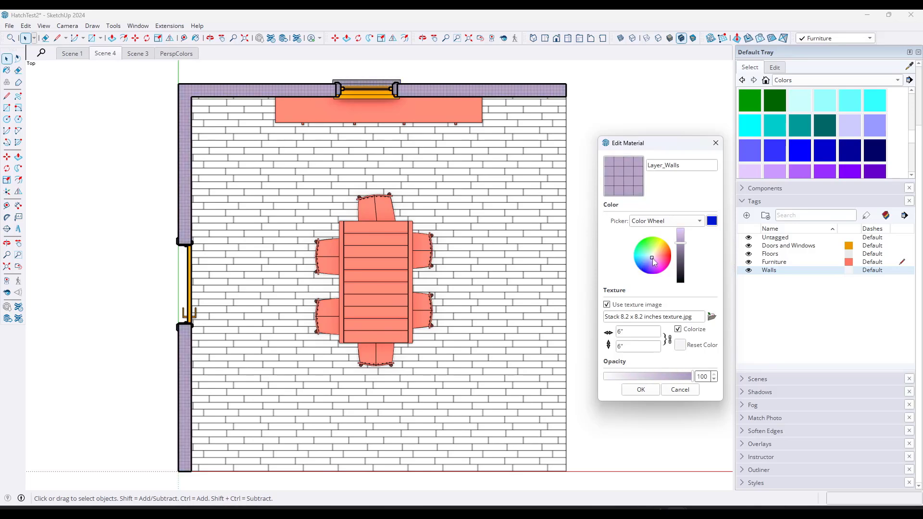
click(653, 256)
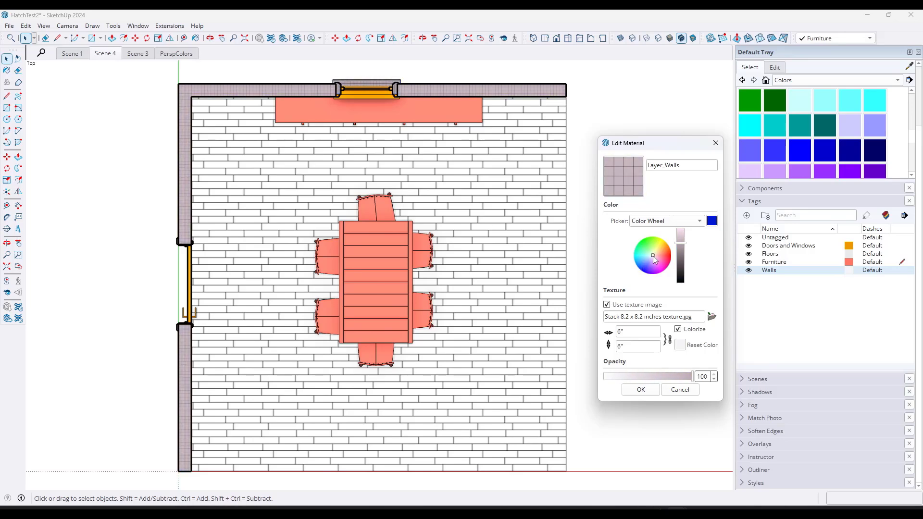
Settle the wall tint on light grey, confirm it, and edit the Doors and Windows colour
click(666, 220)
click(664, 254)
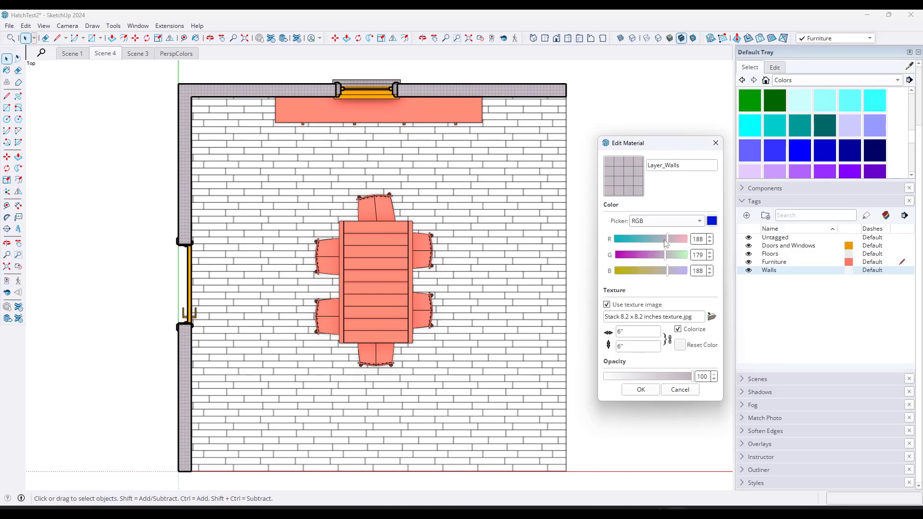
drag(667, 239, 688, 255)
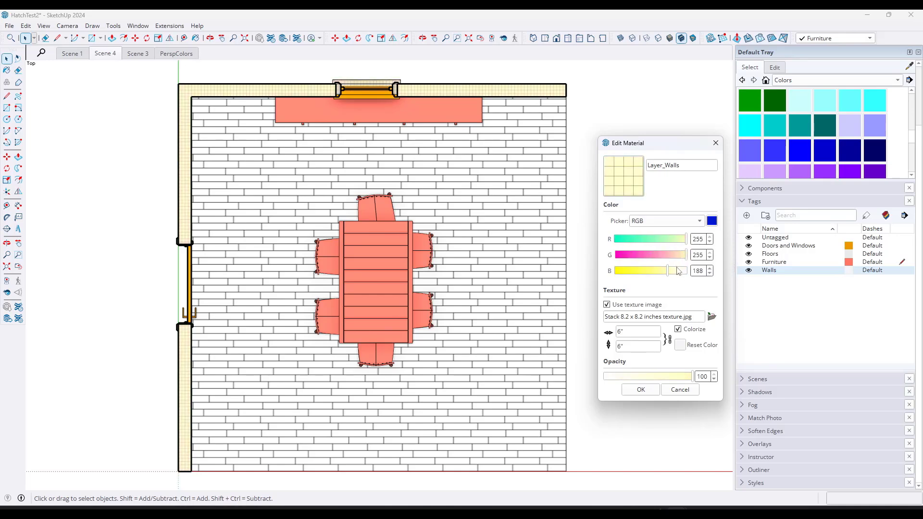
click(667, 220)
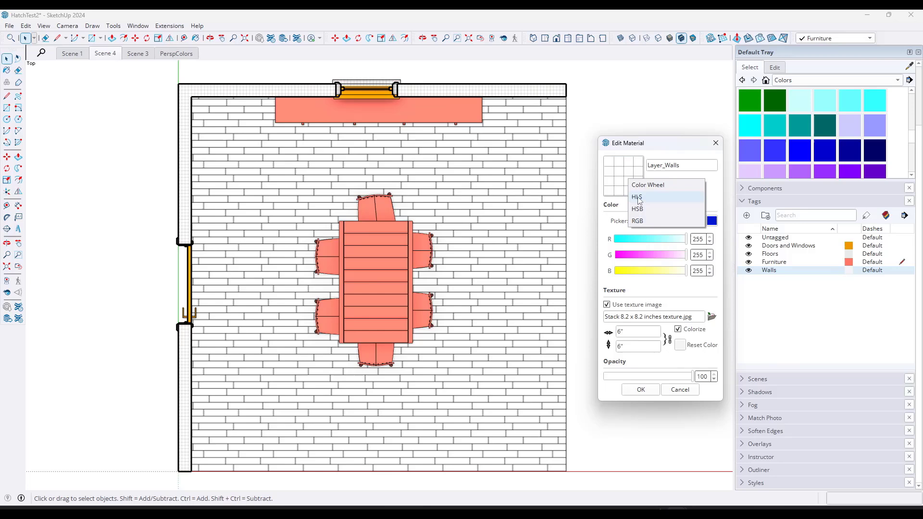
click(657, 185)
drag(682, 238, 685, 245)
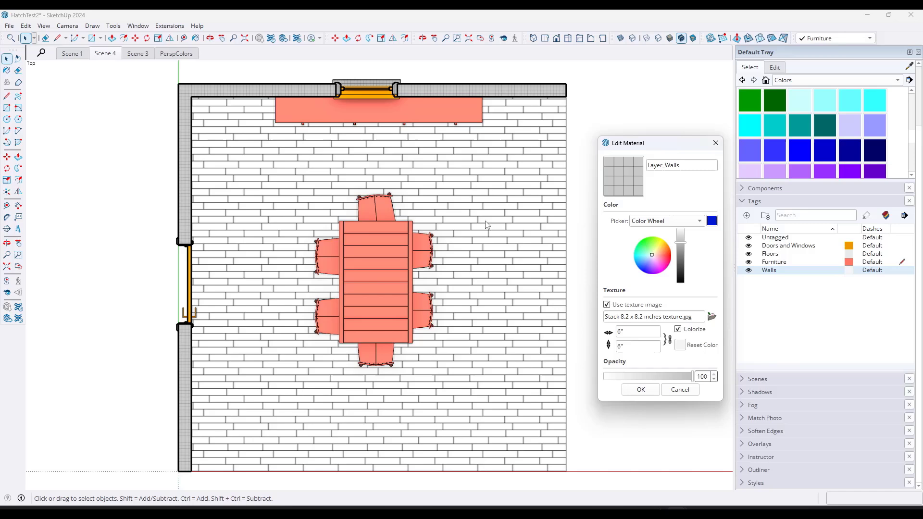
click(646, 393)
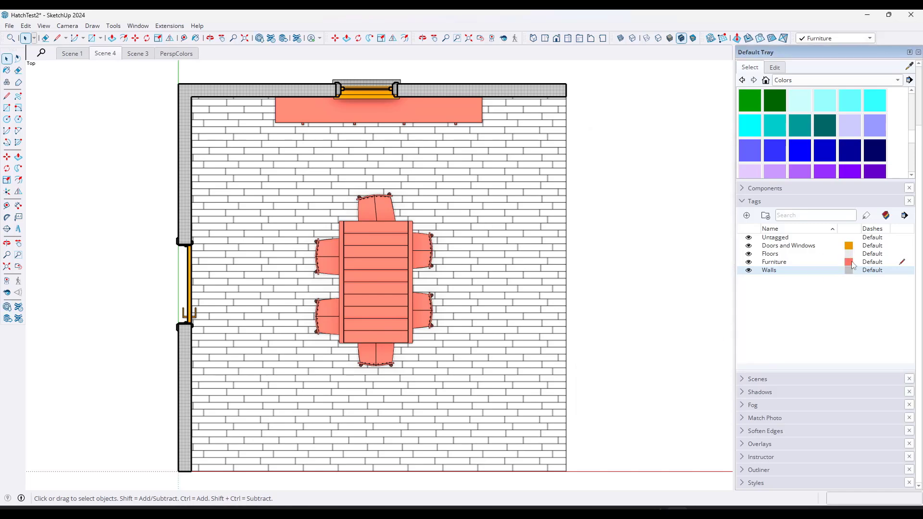
click(849, 245)
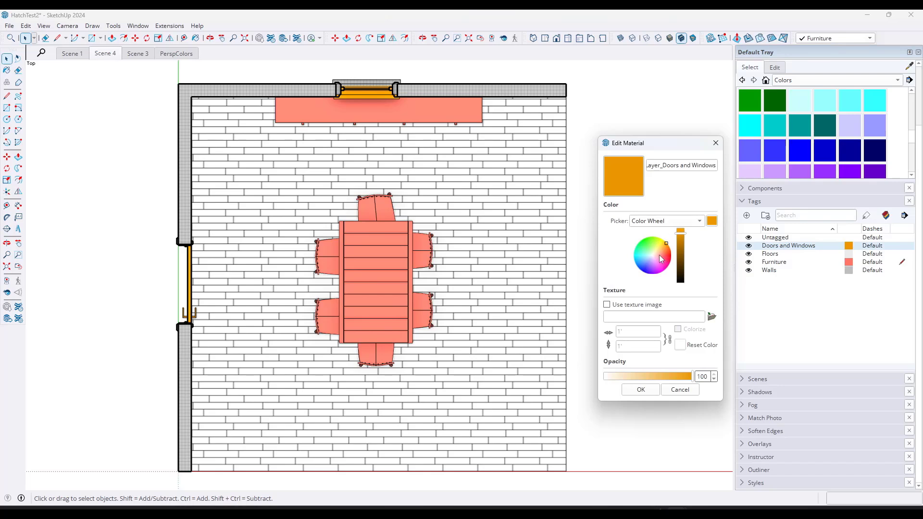
scroll(691, 225, down, 2)
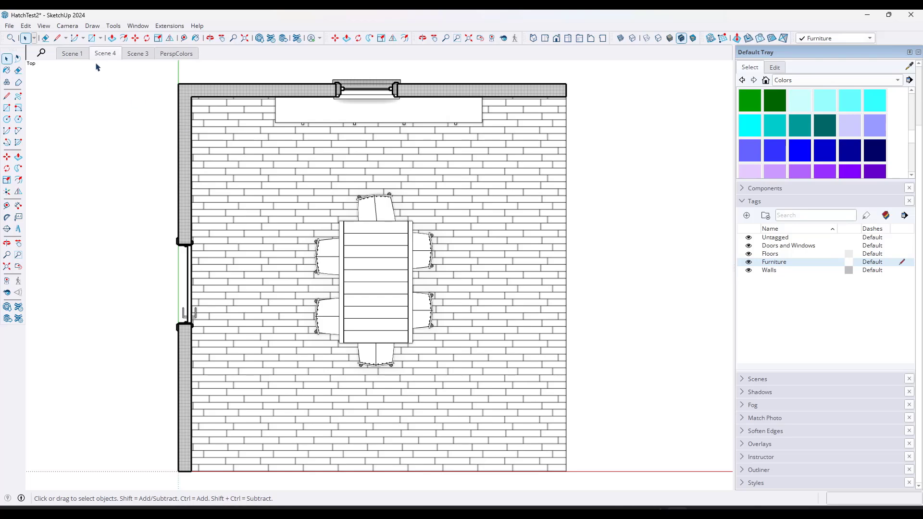
Create Scene 5 showing only the Walls tag, with every other tag hidden
right_click(108, 55)
click(111, 82)
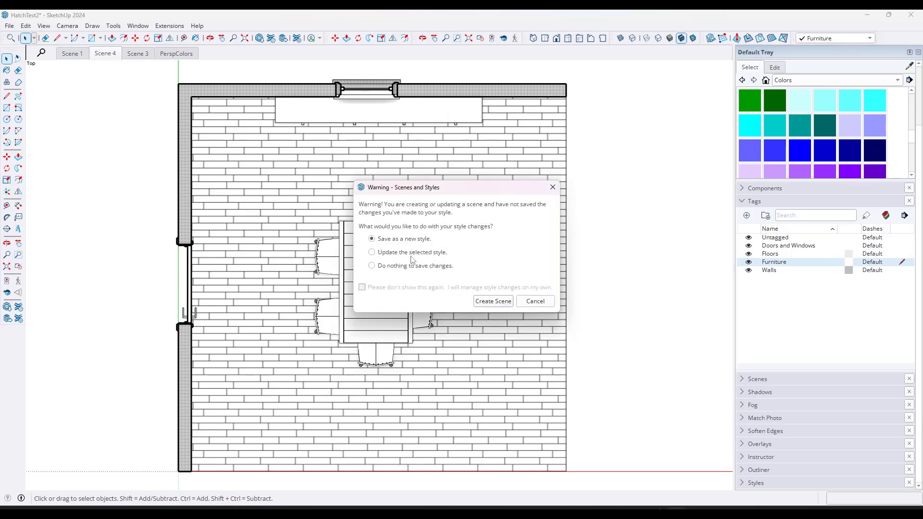
click(487, 303)
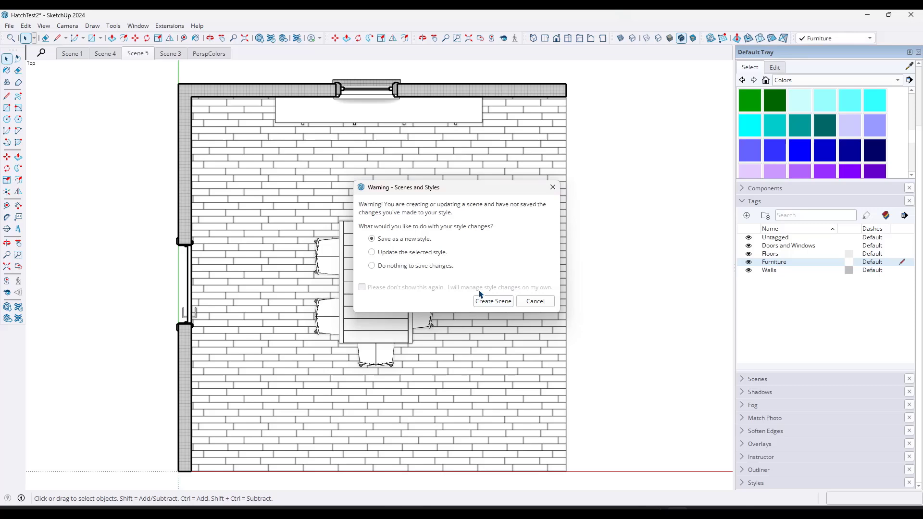
click(749, 262)
click(485, 270)
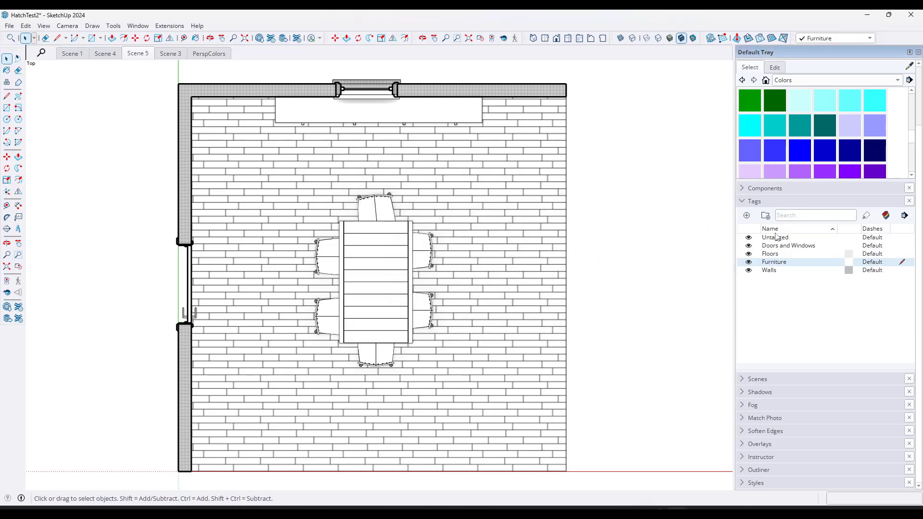
click(775, 237)
click(902, 238)
click(748, 245)
click(748, 253)
click(748, 262)
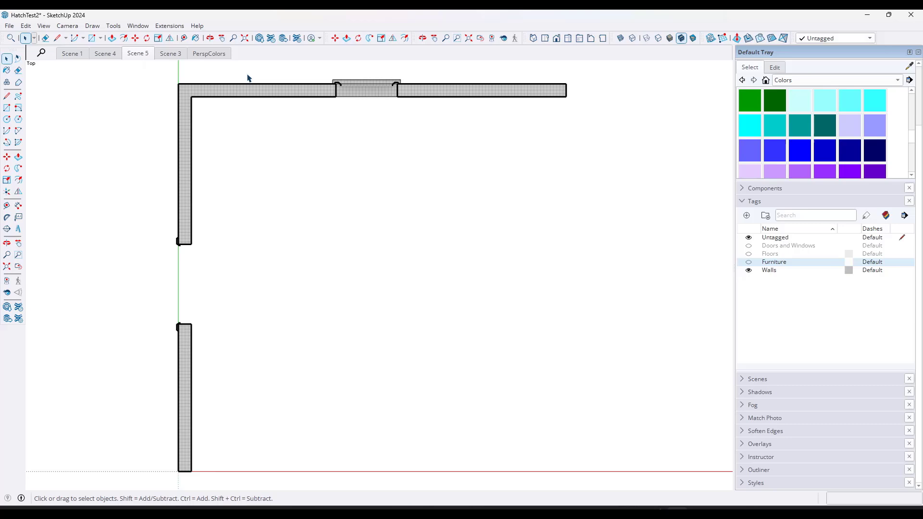
right_click(137, 56)
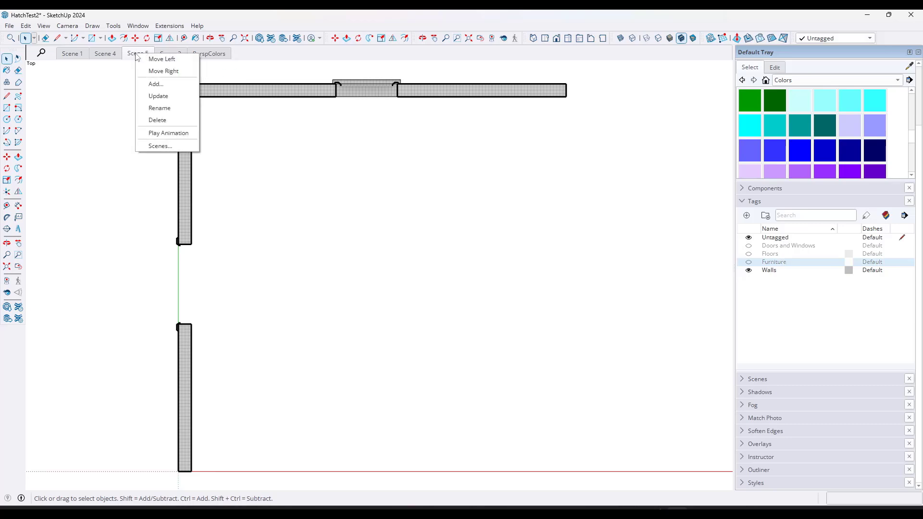
click(158, 95)
Add Scene 6 showing floors and furniture without walls, in the Shaded with textures style
right_click(140, 57)
click(156, 83)
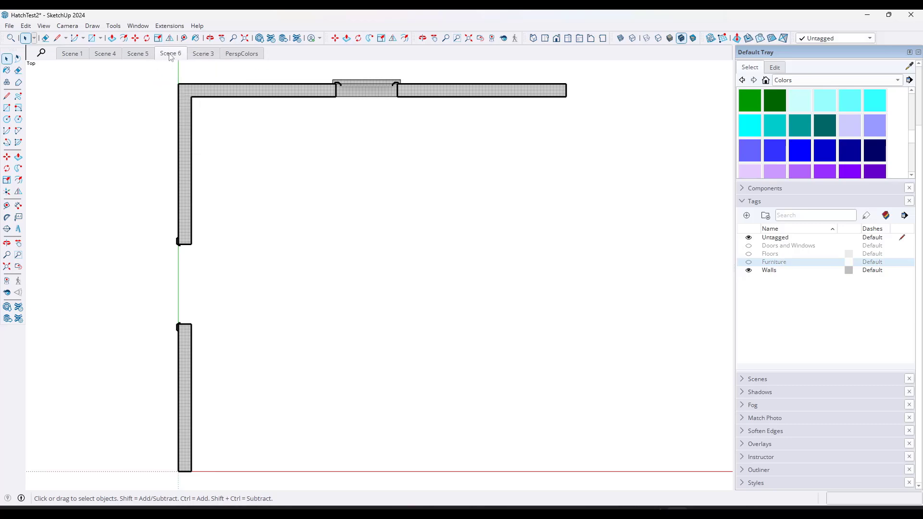
click(748, 262)
click(749, 253)
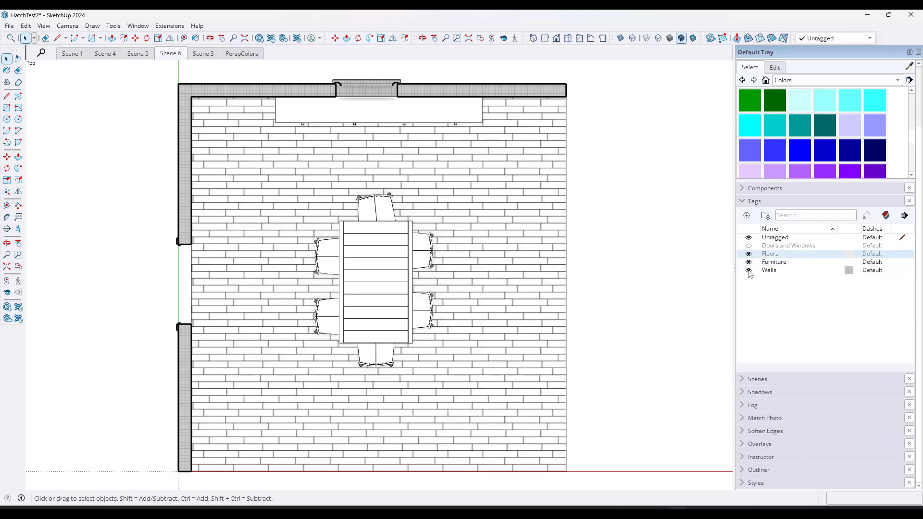
click(749, 271)
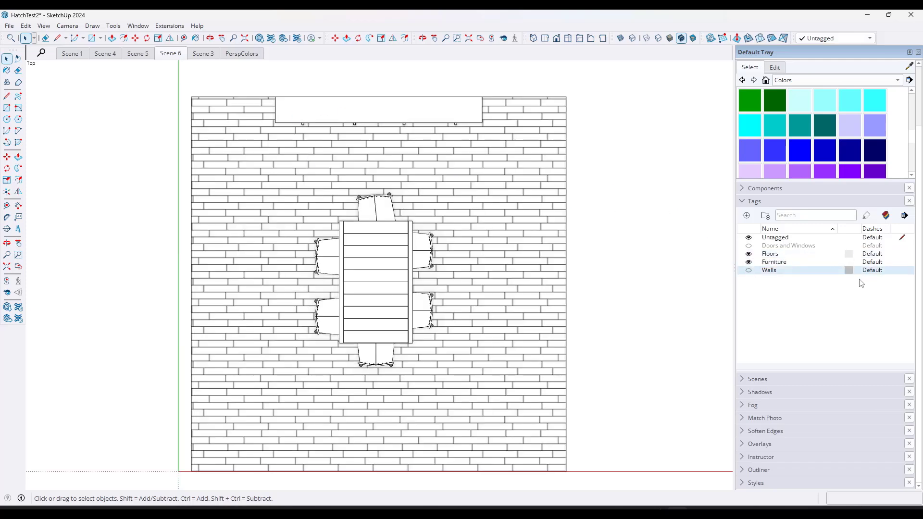
click(744, 379)
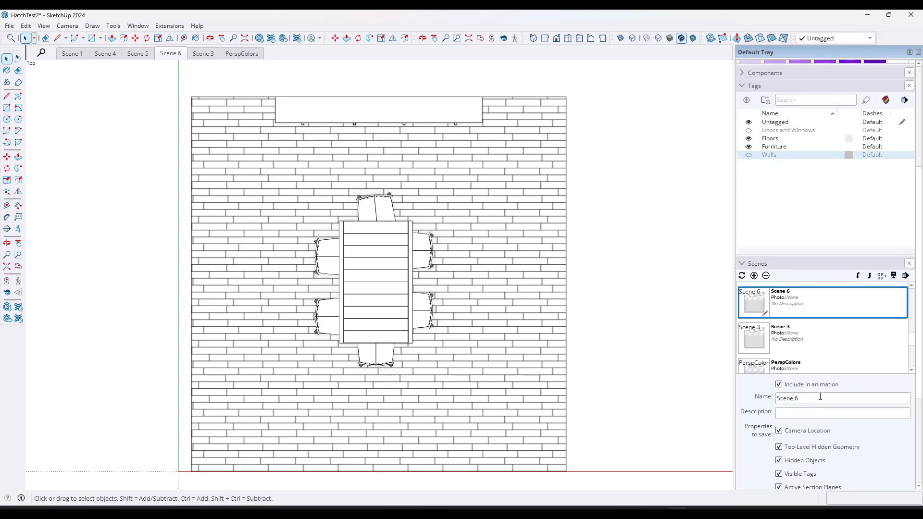
scroll(824, 406, down, 4)
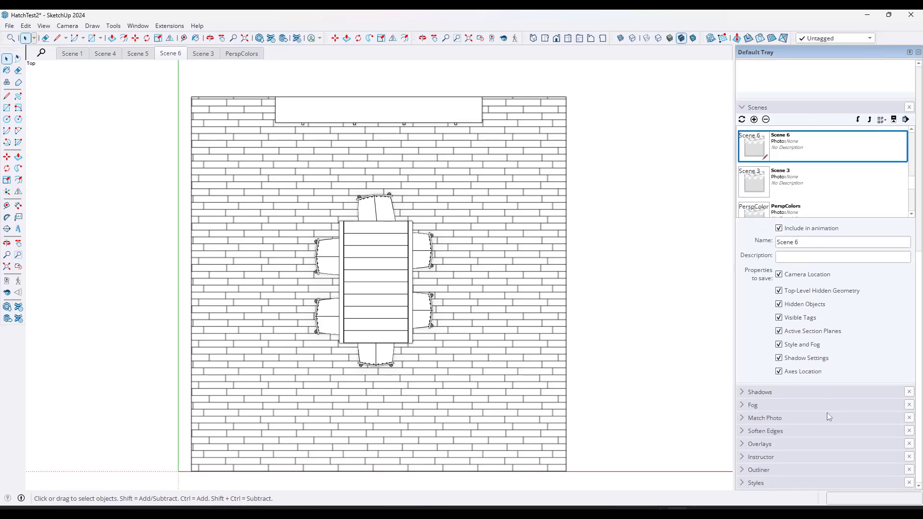
click(741, 482)
click(750, 276)
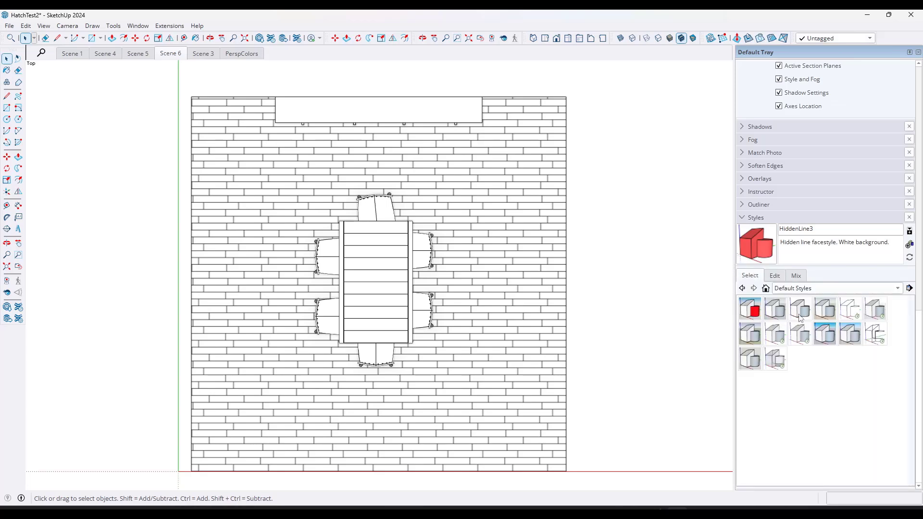
click(805, 339)
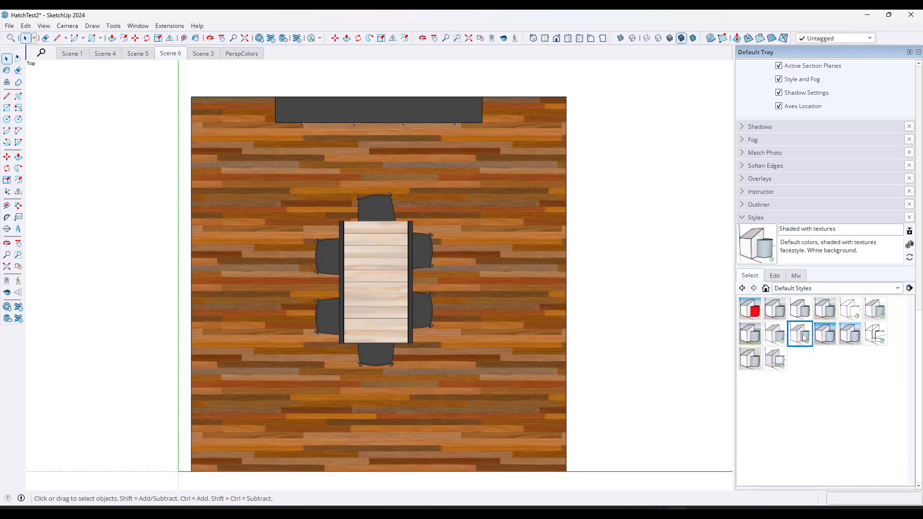
right_click(169, 57)
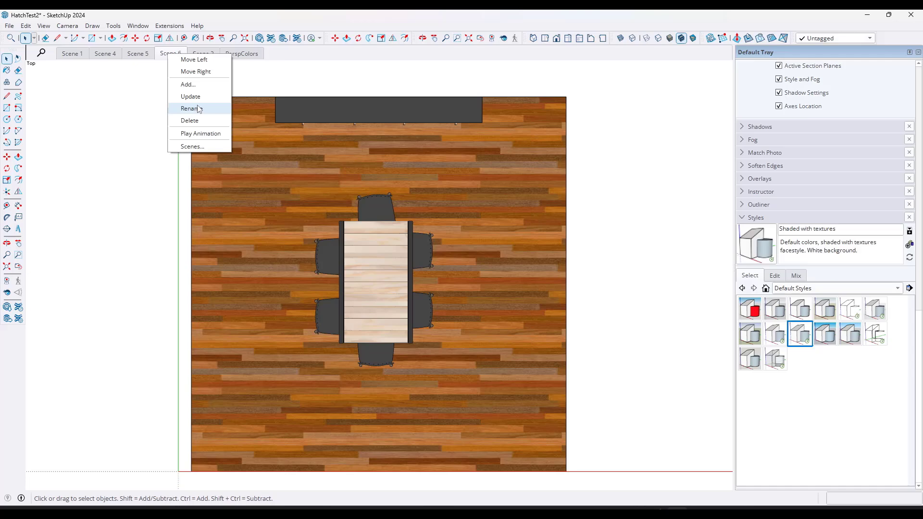
click(190, 96)
Compare the hidden-line Scene 5 with textured Scene 6, then add Scene 7 after it
click(135, 56)
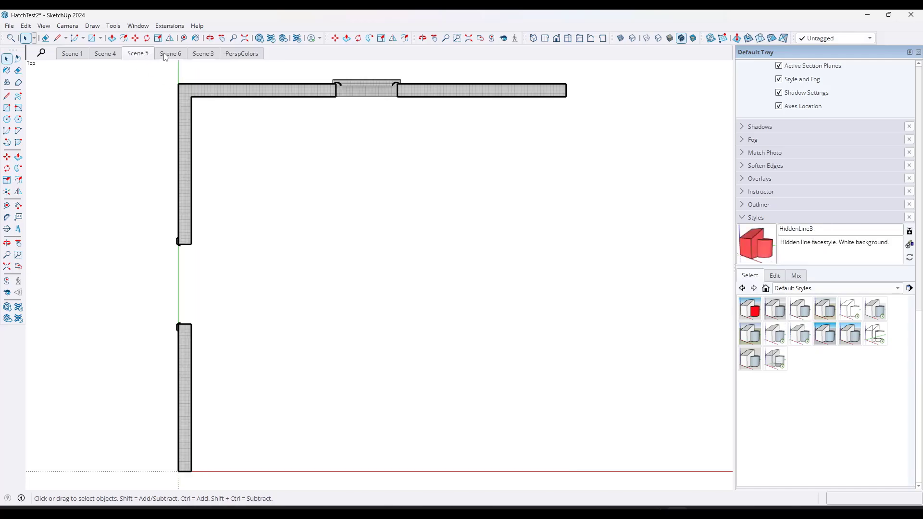
click(163, 54)
click(136, 55)
click(163, 55)
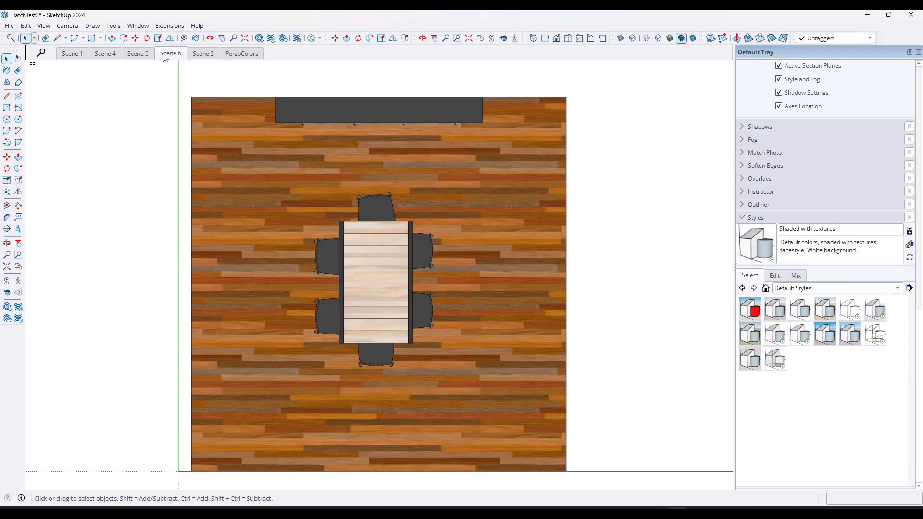
click(137, 53)
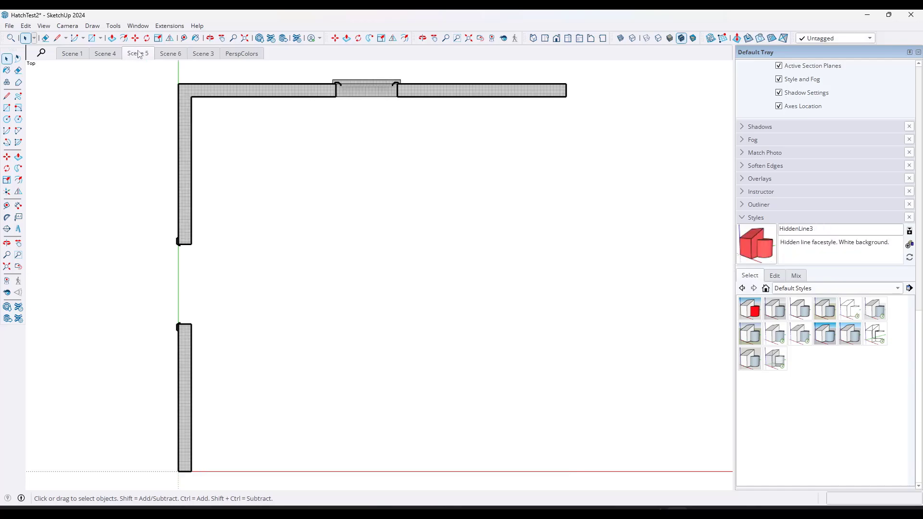
click(170, 55)
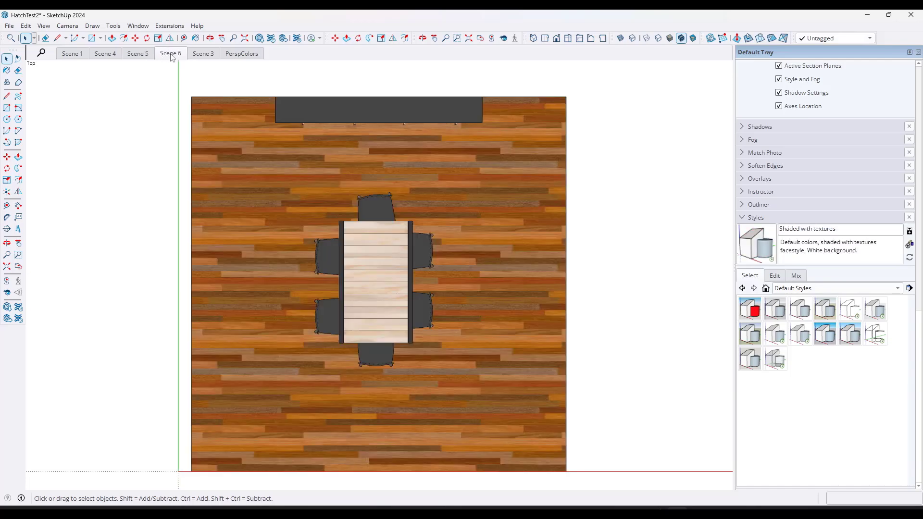
right_click(172, 57)
click(193, 84)
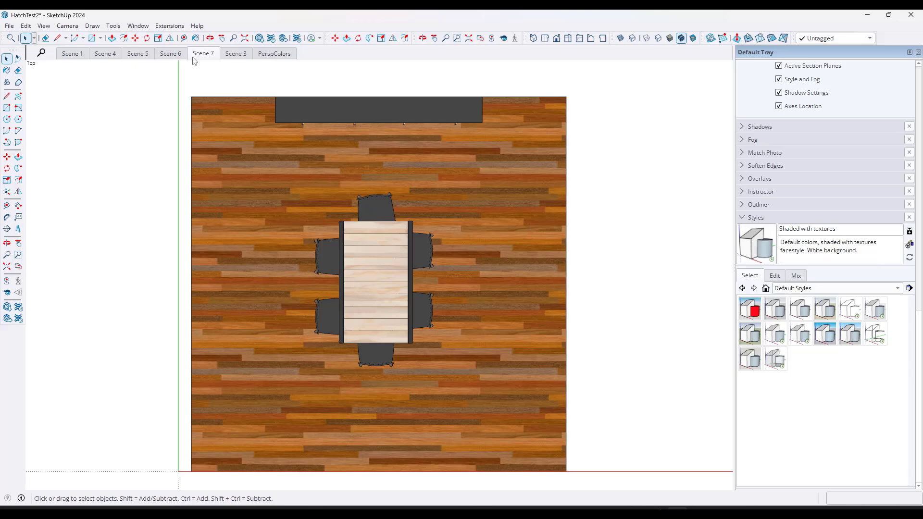
Hide the Floors, Furniture and Walls tags so Scene 7 shows only doors and windows
click(748, 219)
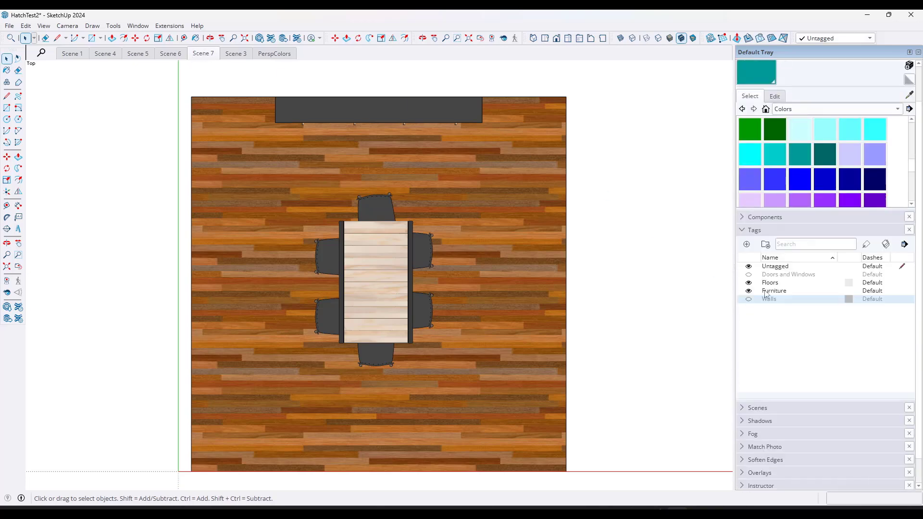
click(748, 299)
click(749, 290)
click(748, 282)
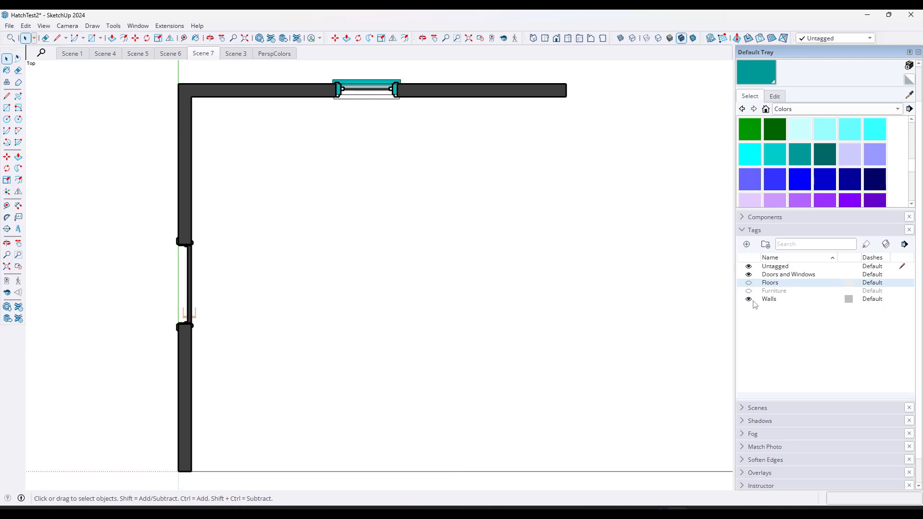
click(748, 299)
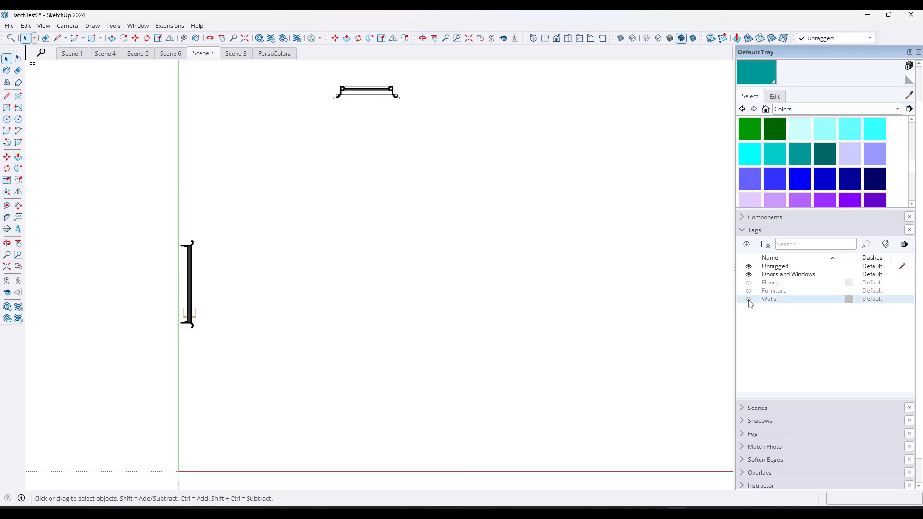
Rename Scene 7 to Windows and Scene 6 to Floor
right_click(202, 54)
click(234, 108)
key(BackSpace)
key(BackSpace)
key(BackSpace)
key(BackSpace)
key(BackSpace)
key(BackSpace)
key(BackSpace)
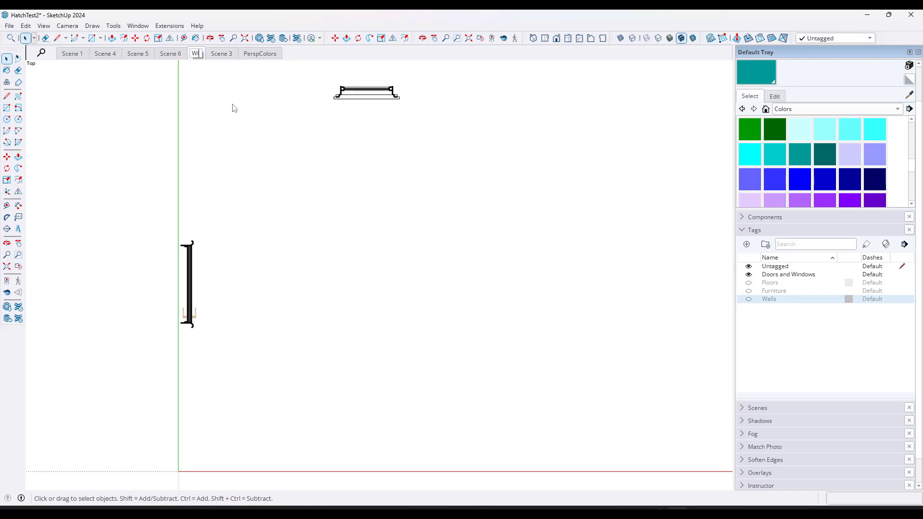
text(Windows)
key(Return)
click(170, 54)
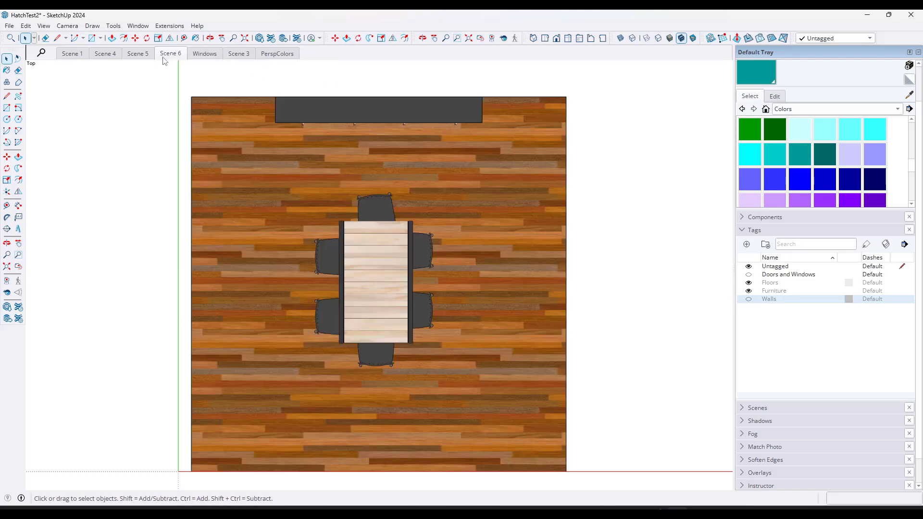
right_click(170, 54)
click(197, 109)
key(BackSpace)
key(BackSpace)
key(BackSpace)
key(BackSpace)
key(BackSpace)
key(BackSpace)
key(BackSpace)
text(Floor)
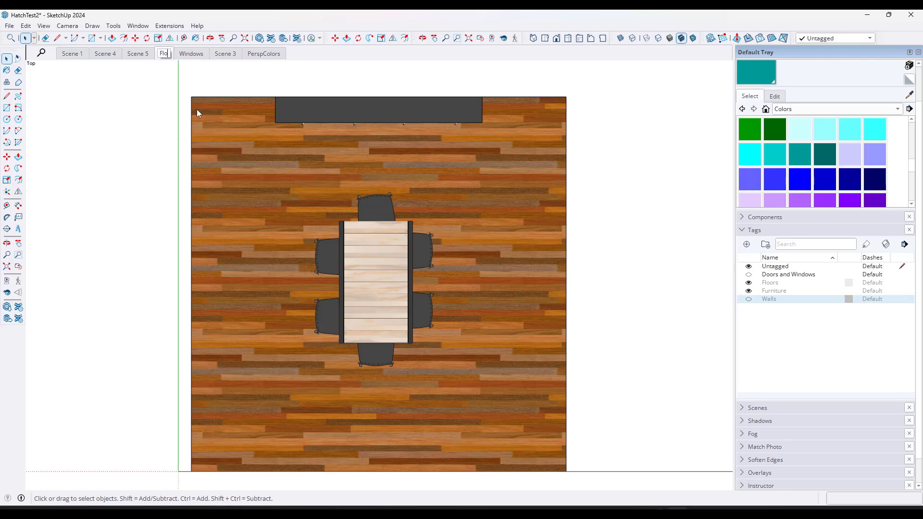
key(Return)
Rename Scene 5 to Walls
click(139, 53)
right_click(139, 53)
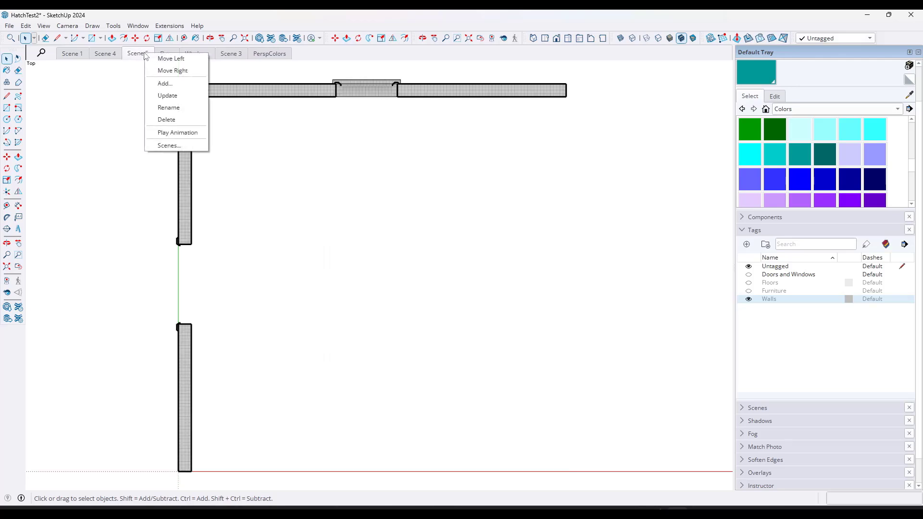
click(165, 104)
key(BackSpace)
key(BackSpace)
key(BackSpace)
key(BackSpace)
key(BackSpace)
key(BackSpace)
key(BackSpace)
text(Walls)
key(Return)
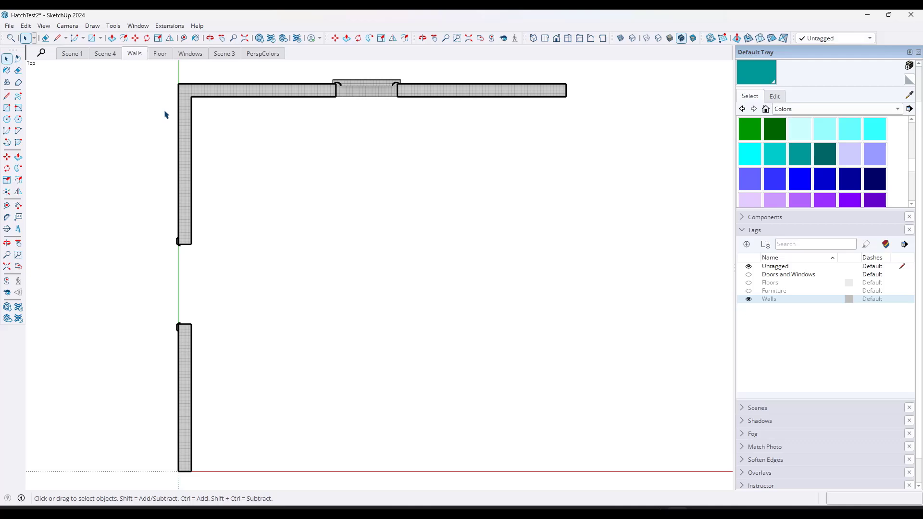
Save the model, update the LayOut floor-plan viewport's model reference, and collapse Dimension Style
click(9, 26)
click(19, 75)
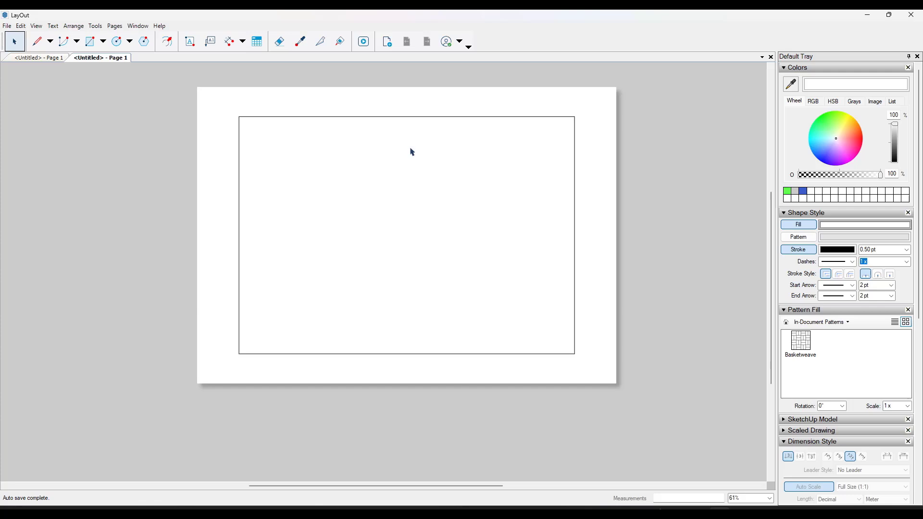
scroll(456, 214, up, 1)
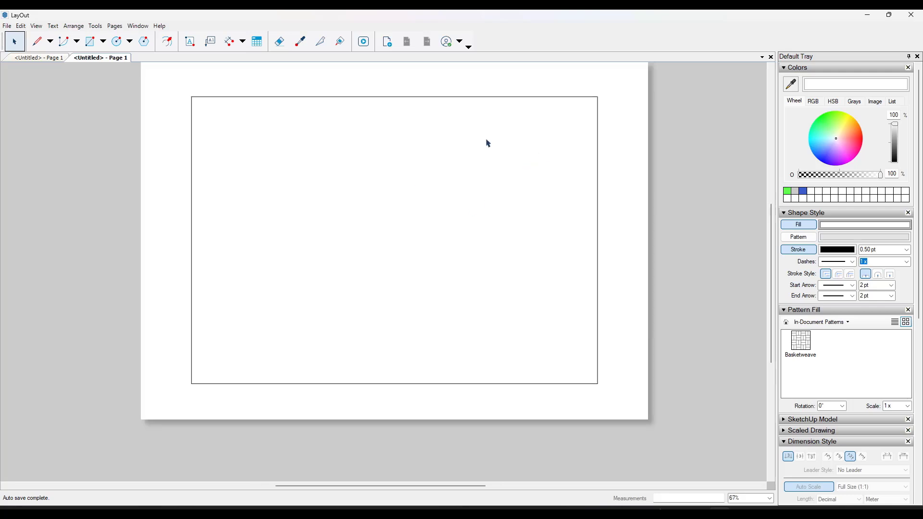
click(389, 182)
right_click(390, 179)
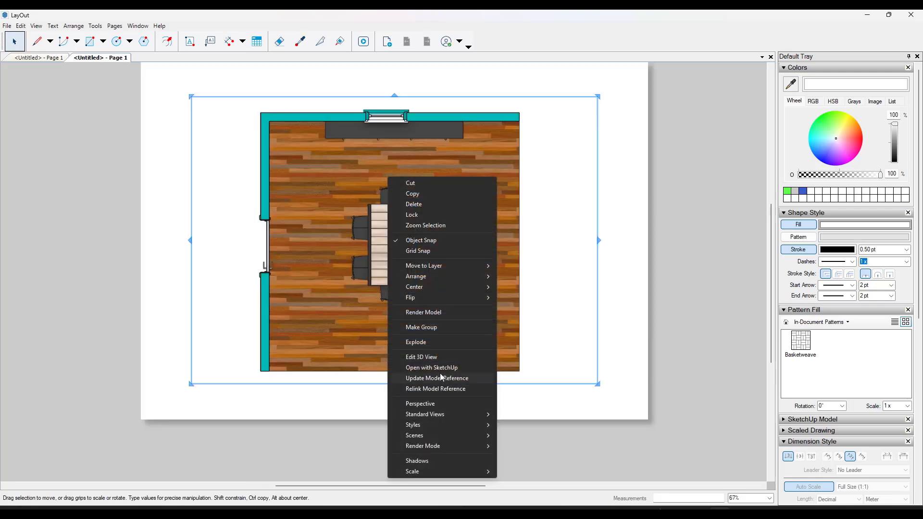
click(451, 378)
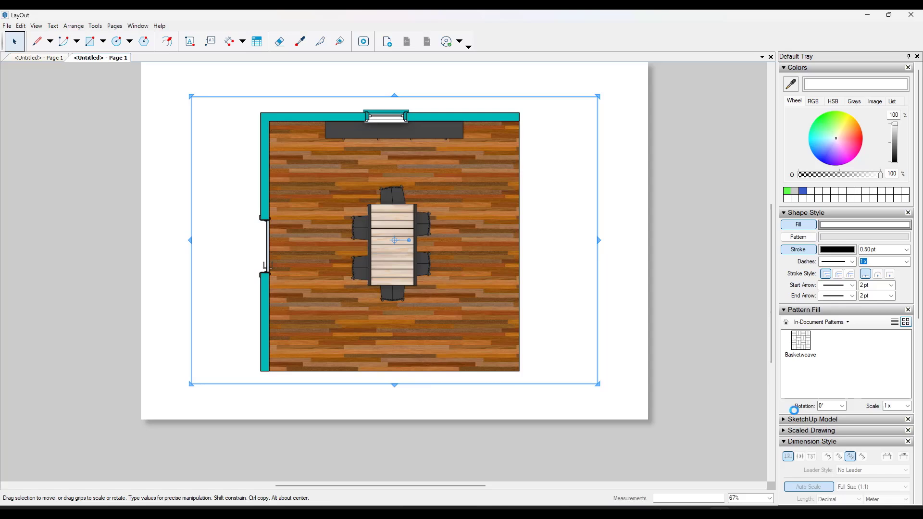
click(789, 442)
scroll(839, 385, down, 3)
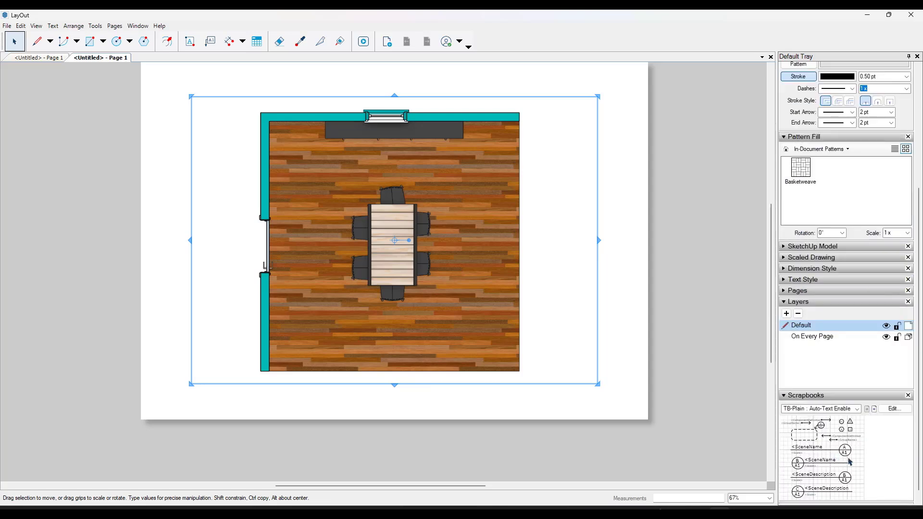
Add three stacked layers named Floor, Walls and Windows in the Layers panel
click(787, 313)
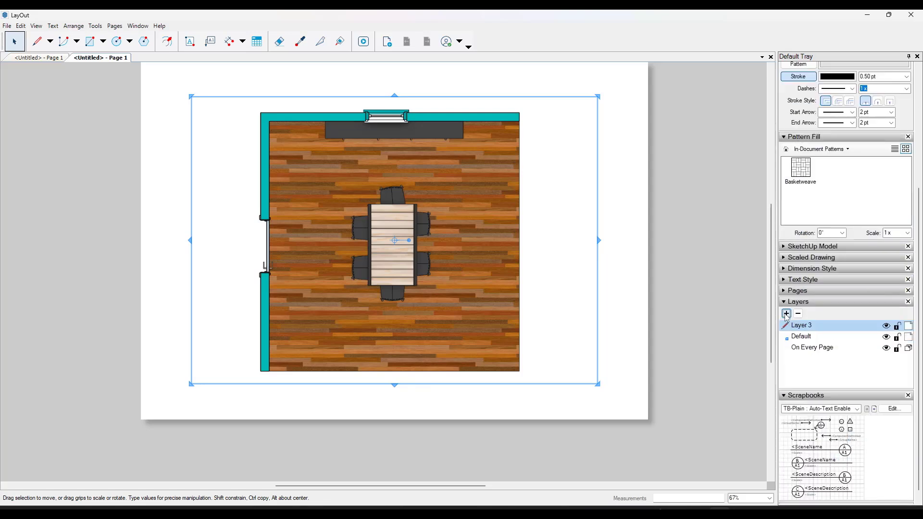
double_click(796, 326)
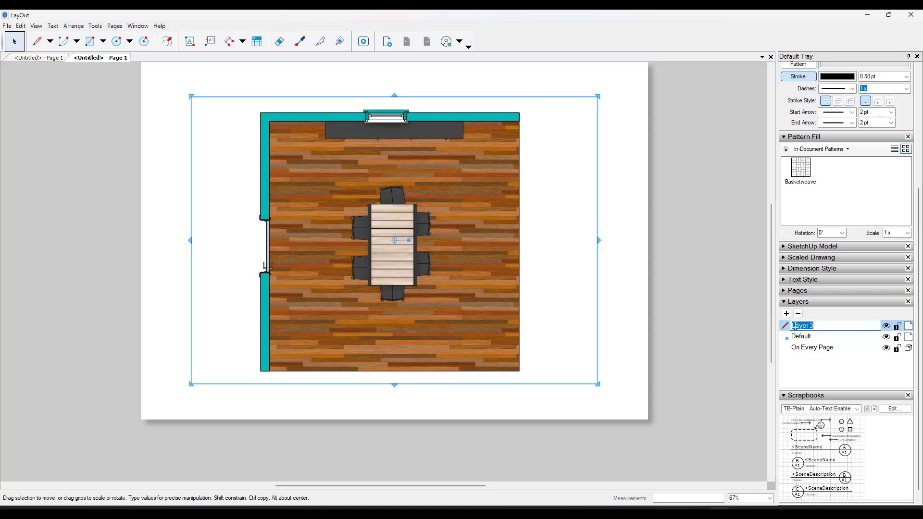
text(Floor)
key(Return)
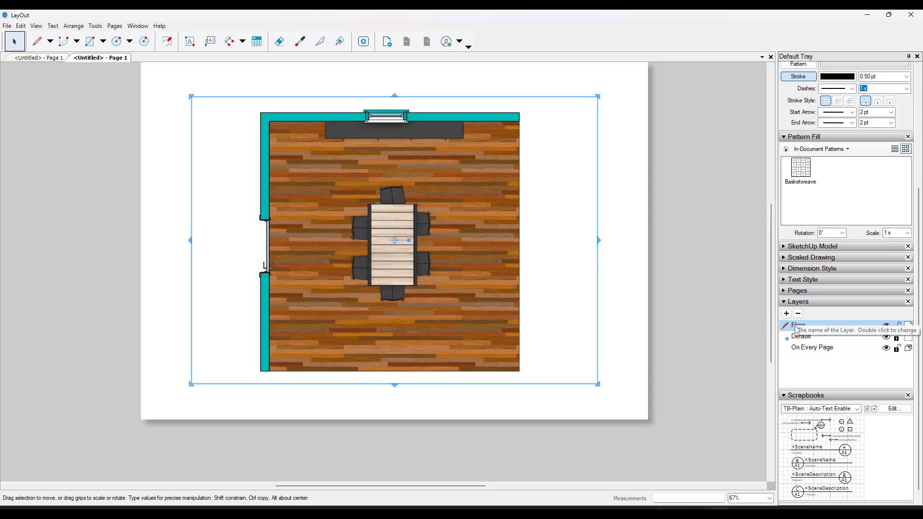
click(787, 314)
double_click(807, 327)
text(Walls)
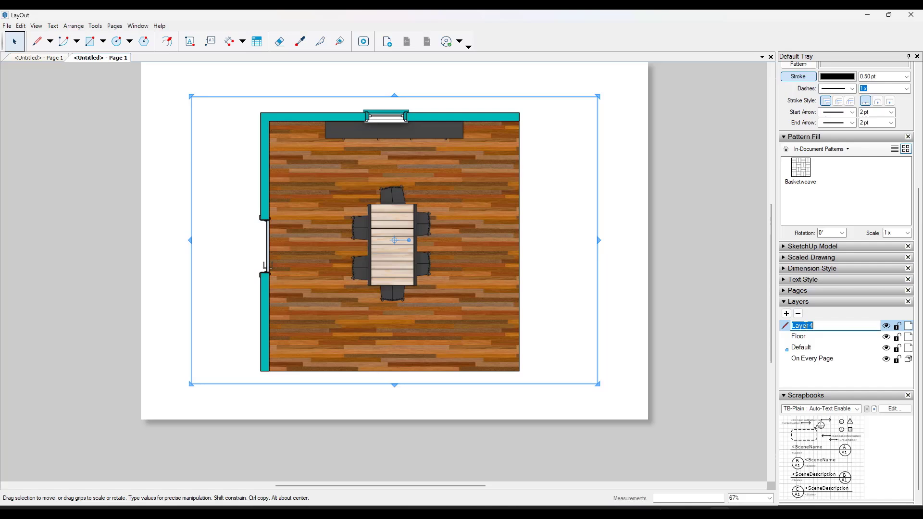
key(Return)
click(786, 314)
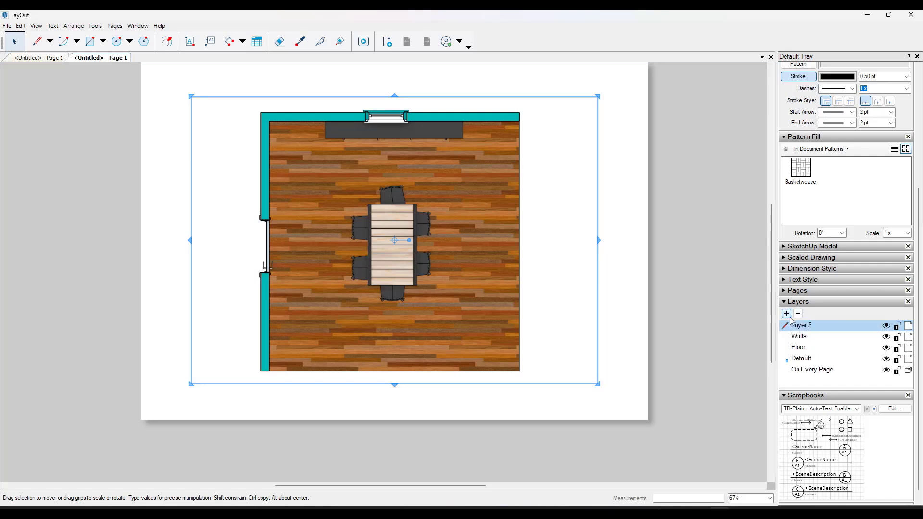
double_click(802, 326)
text(Wind)
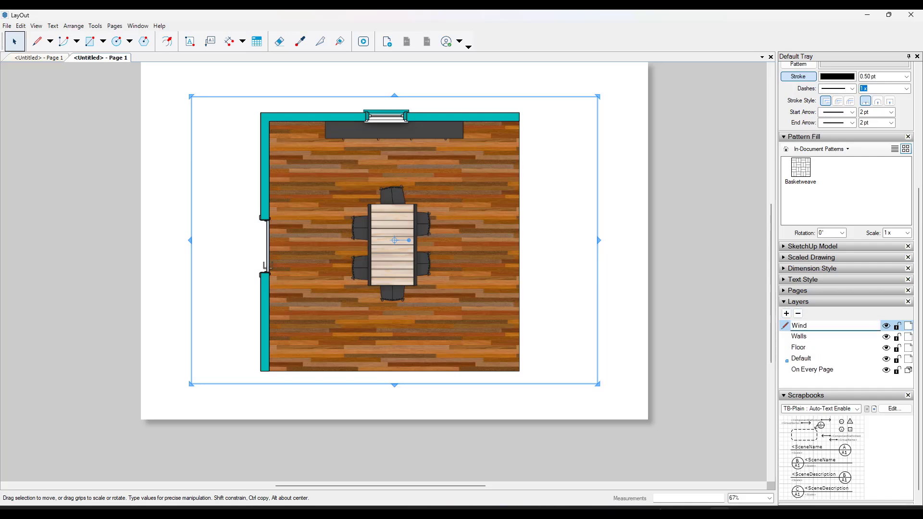
text(ows)
key(Return)
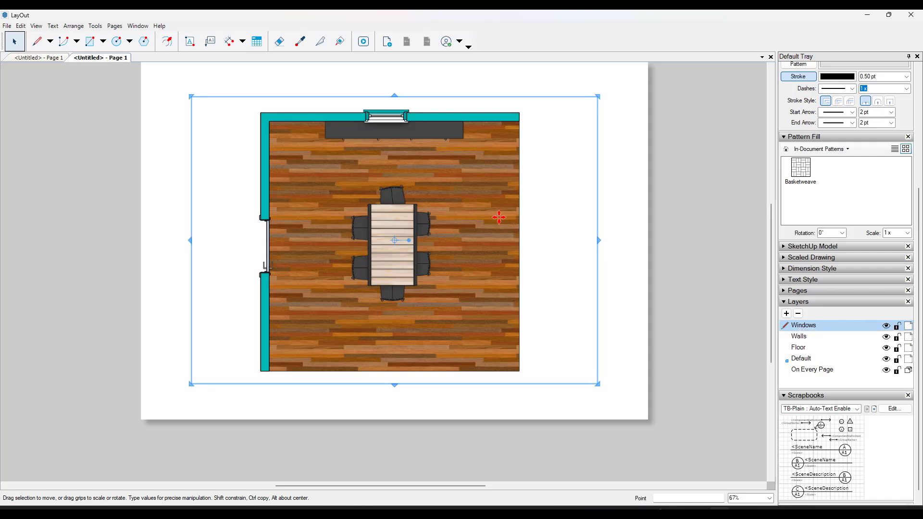
Set the viewport to the Floor scene and move it onto the Floor layer
right_click(479, 247)
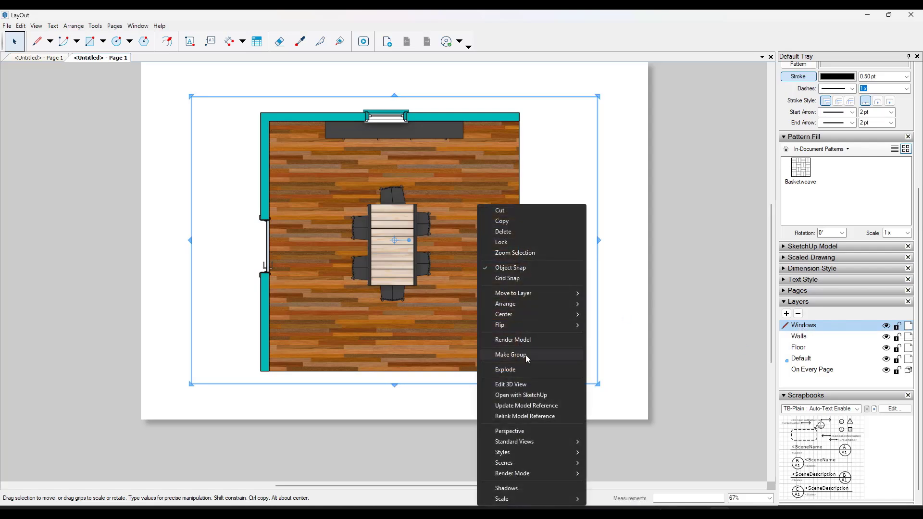
mouse_move(520, 453)
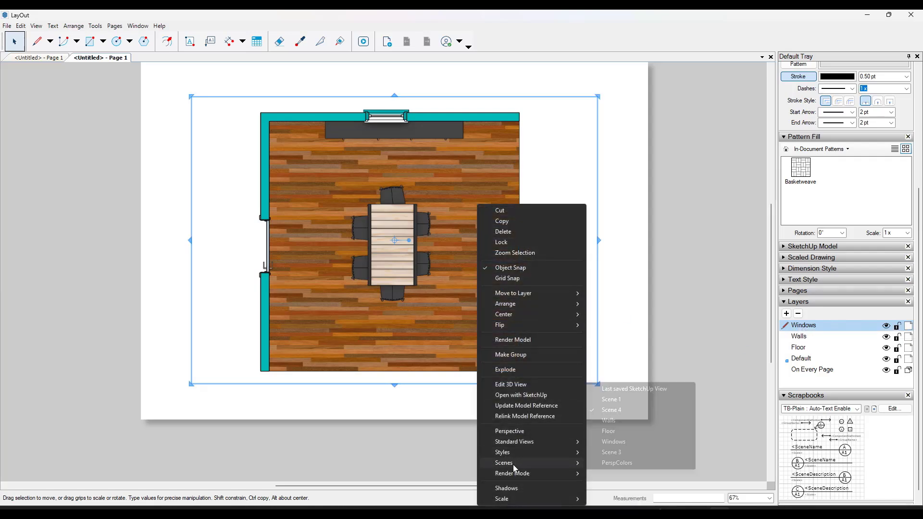
click(616, 430)
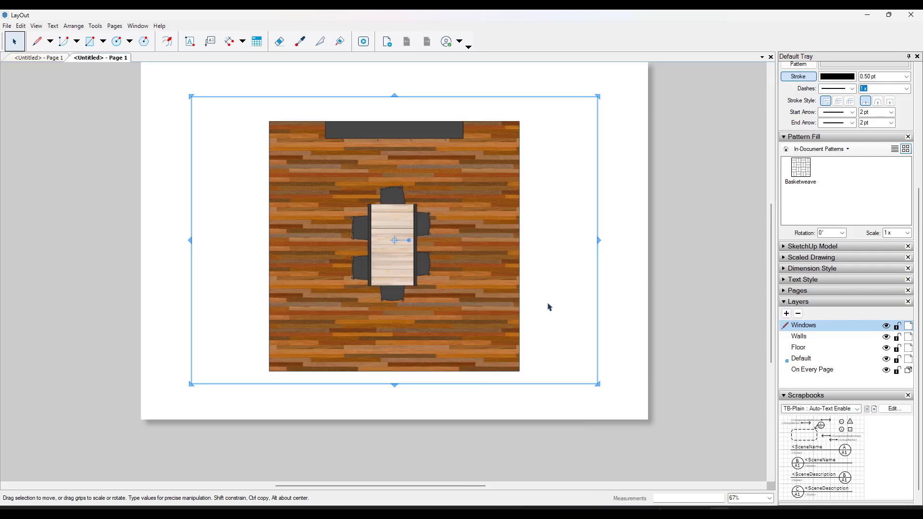
click(798, 347)
right_click(495, 243)
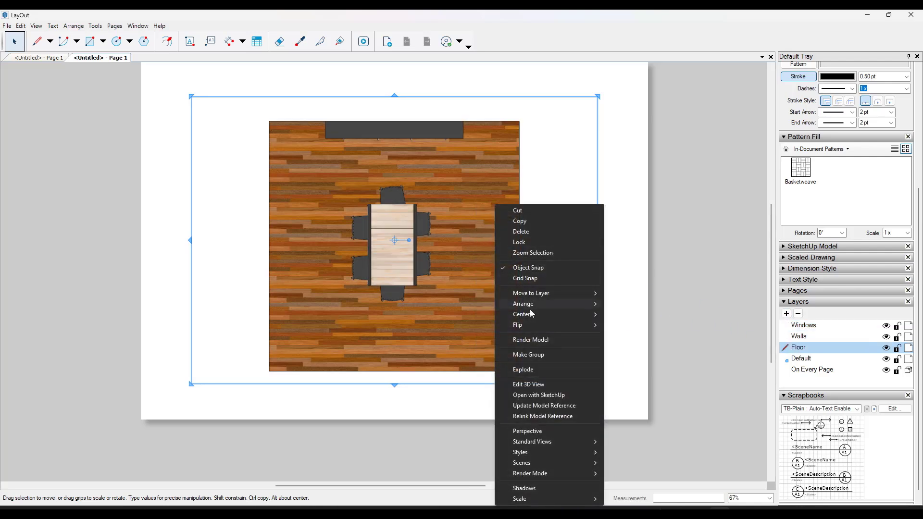
mouse_move(538, 295)
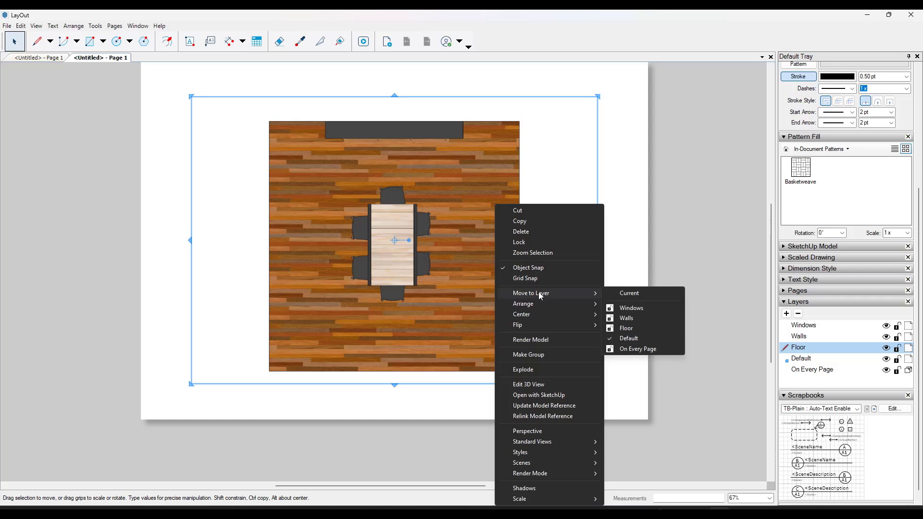
click(626, 329)
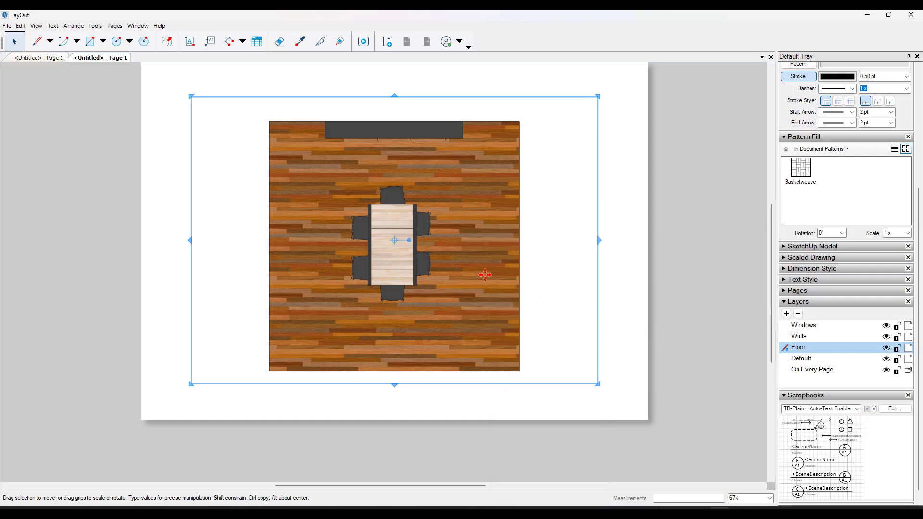
Copy the floor viewport and lock the Floor layer
right_click(464, 255)
click(506, 223)
click(897, 349)
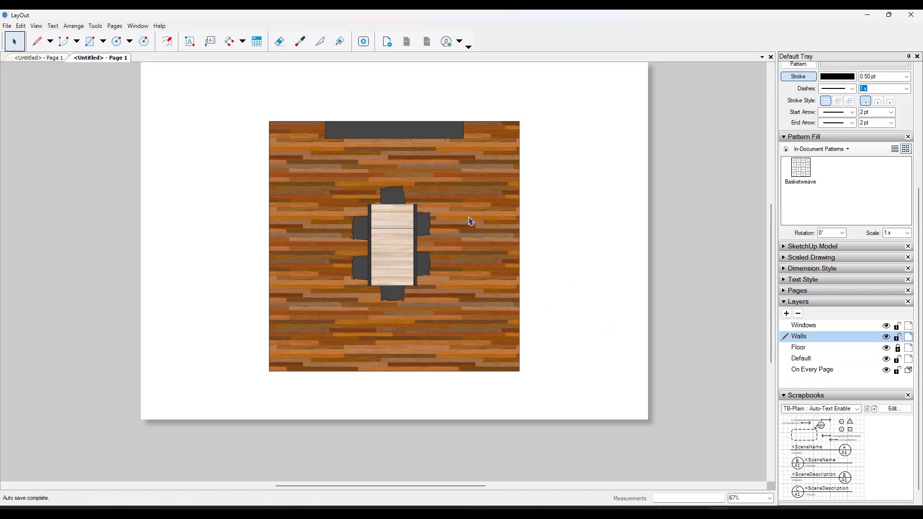
Paste a viewport copy on the Walls layer, set it to the Walls scene, and lock Walls
click(36, 25)
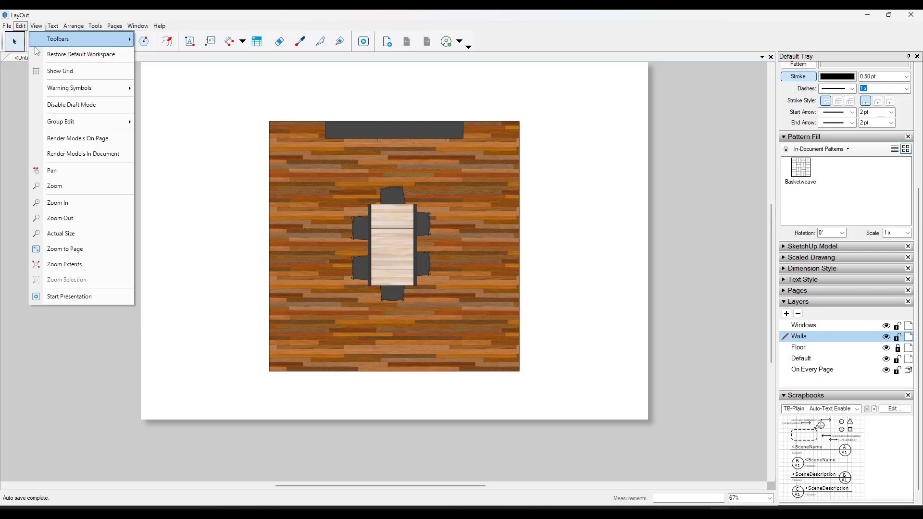
mouse_move(21, 26)
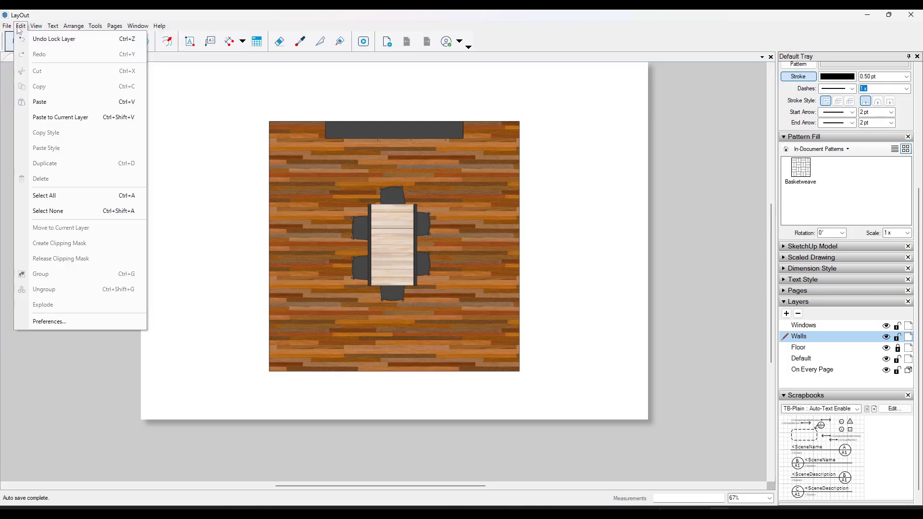
click(46, 101)
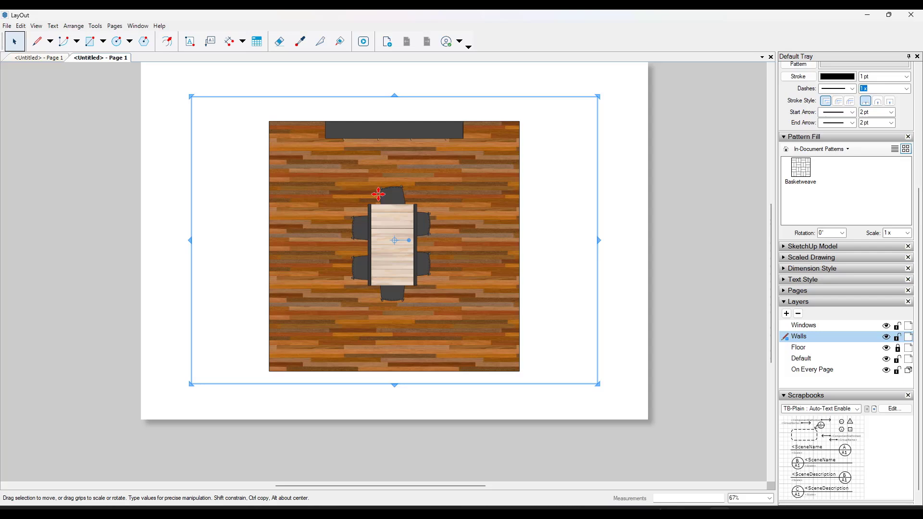
right_click(481, 178)
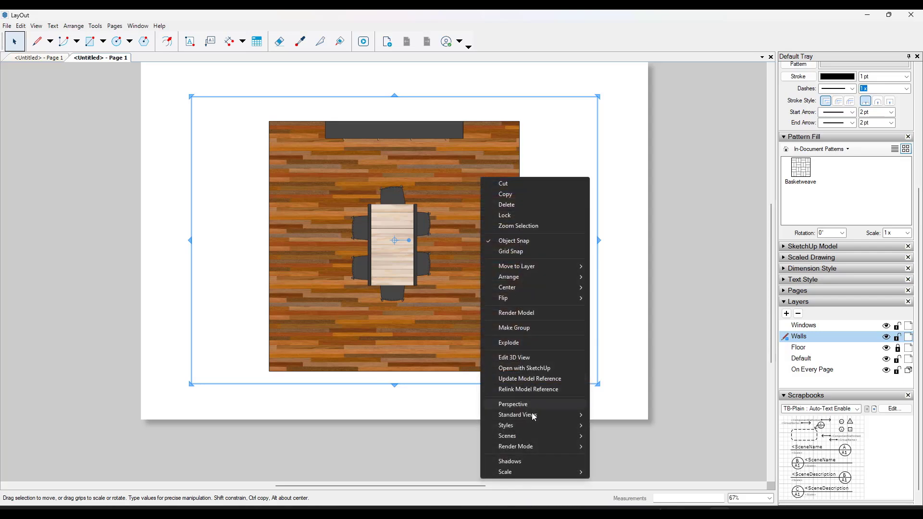
mouse_move(525, 437)
click(629, 469)
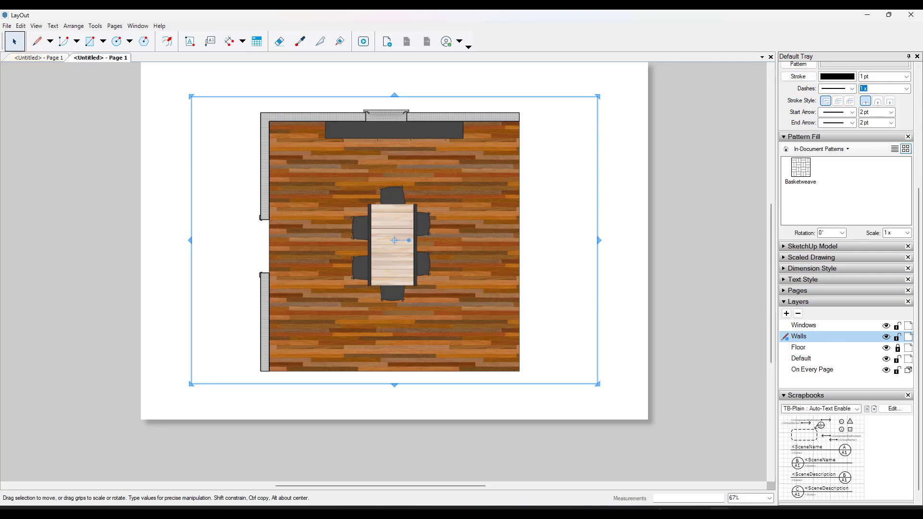
click(897, 337)
Paste another viewport copy onto the Windows layer and set it to the Windows scene
click(806, 326)
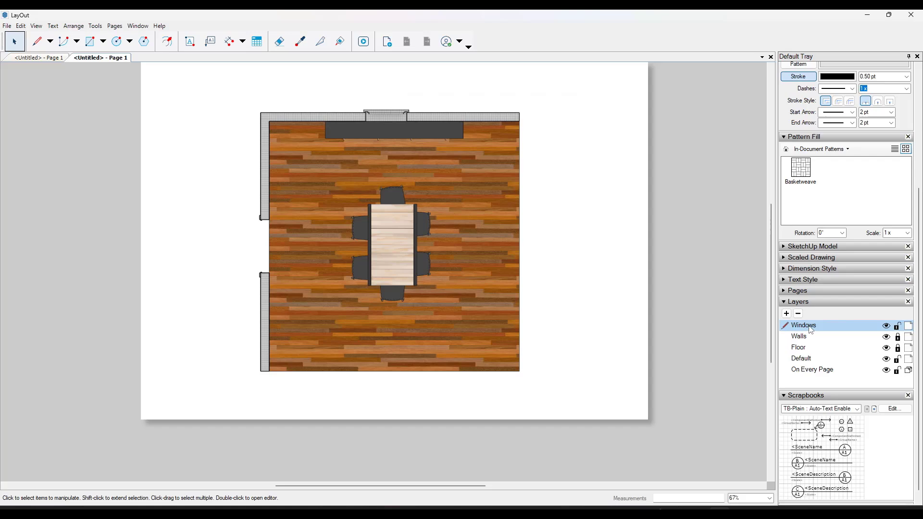
click(21, 26)
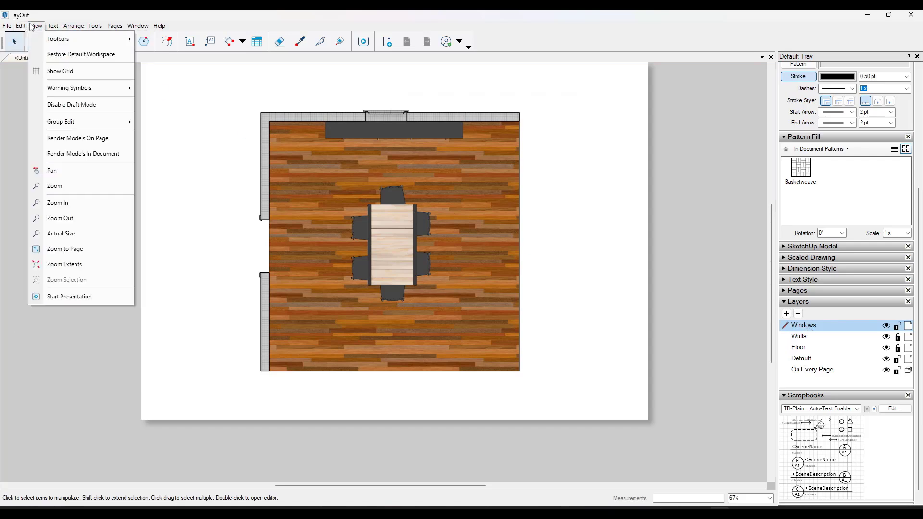
click(77, 117)
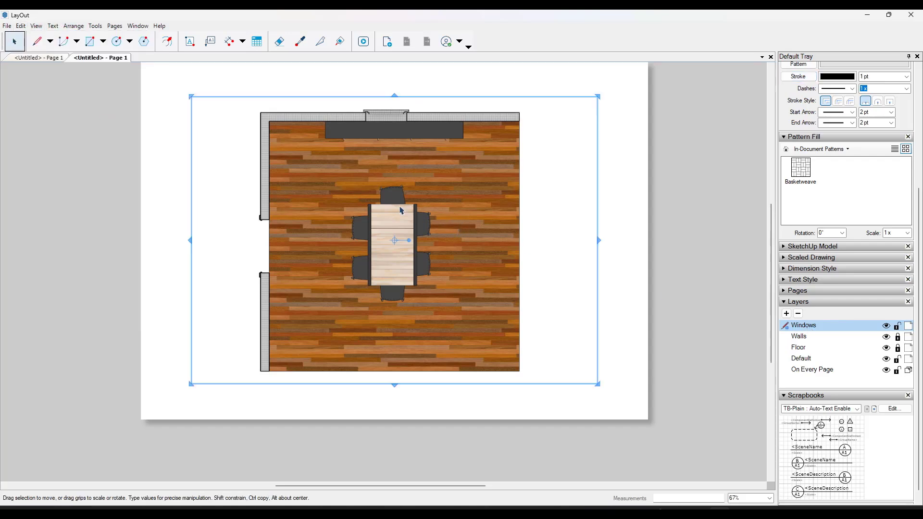
right_click(484, 223)
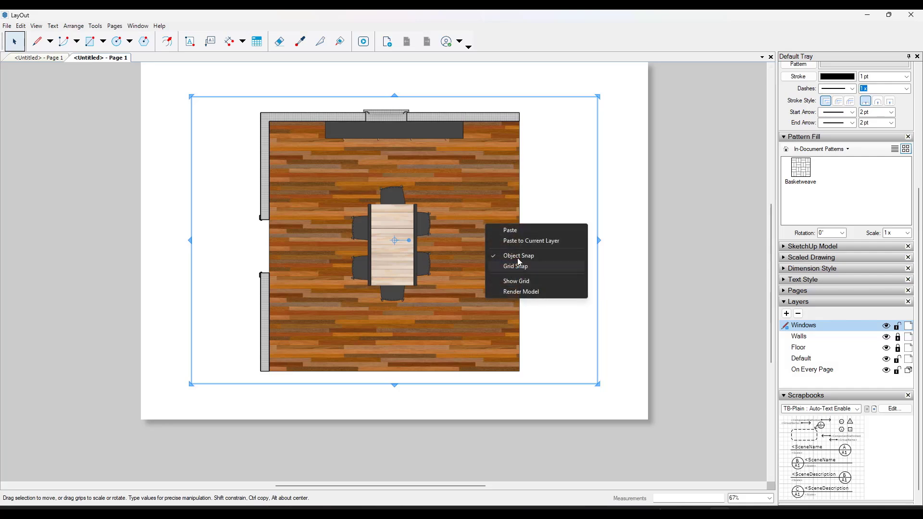
right_click(472, 171)
right_click(468, 138)
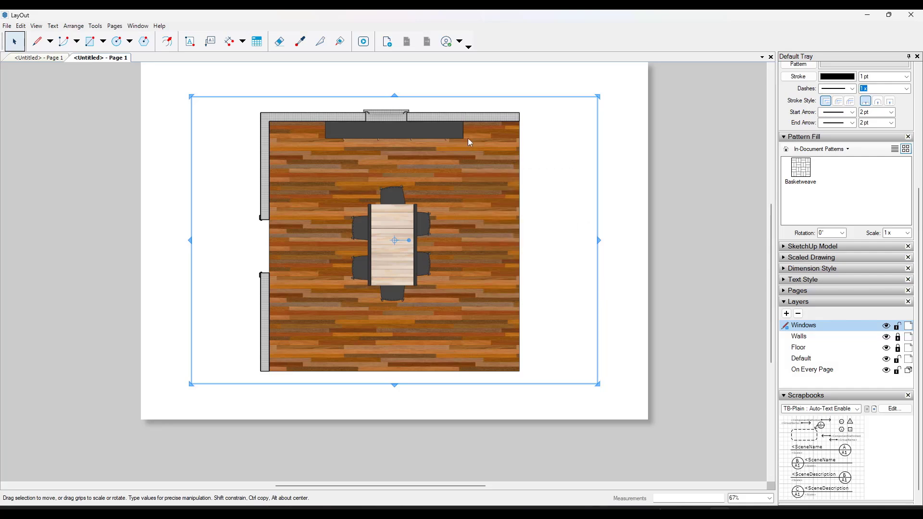
right_click(476, 114)
mouse_move(525, 380)
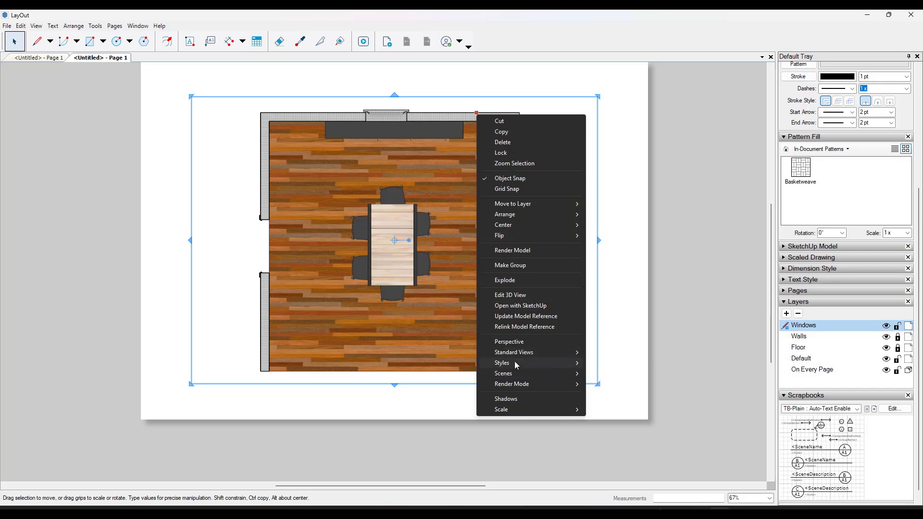
click(620, 427)
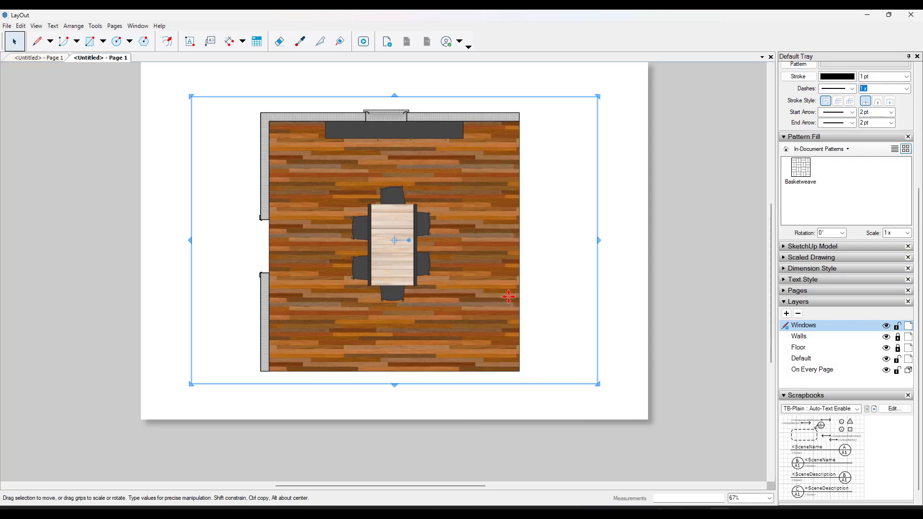
Hide the Walls and Floor layers and check the Windows viewport's scene
right_click(484, 203)
key(Escape)
click(886, 337)
click(886, 348)
right_click(511, 204)
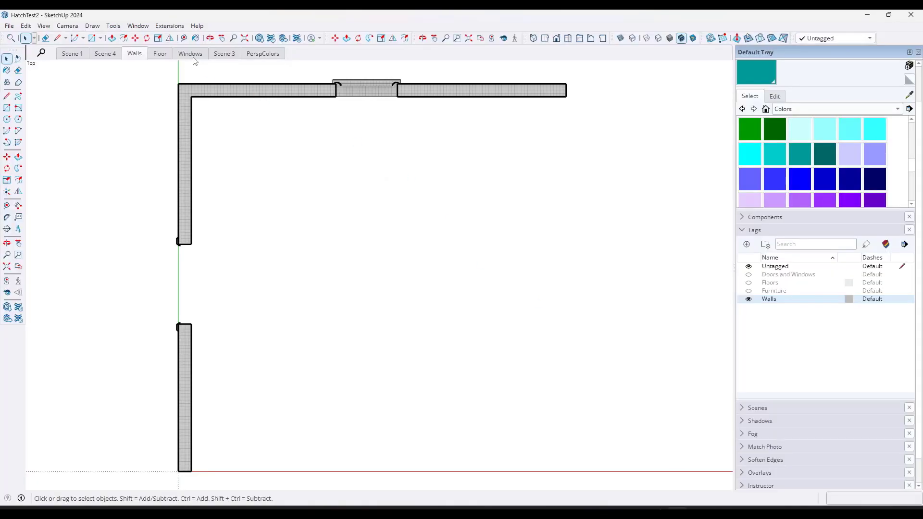
In the Windows scene, hide Walls, Furniture and Floors, leaving only Doors and Windows visible
click(193, 56)
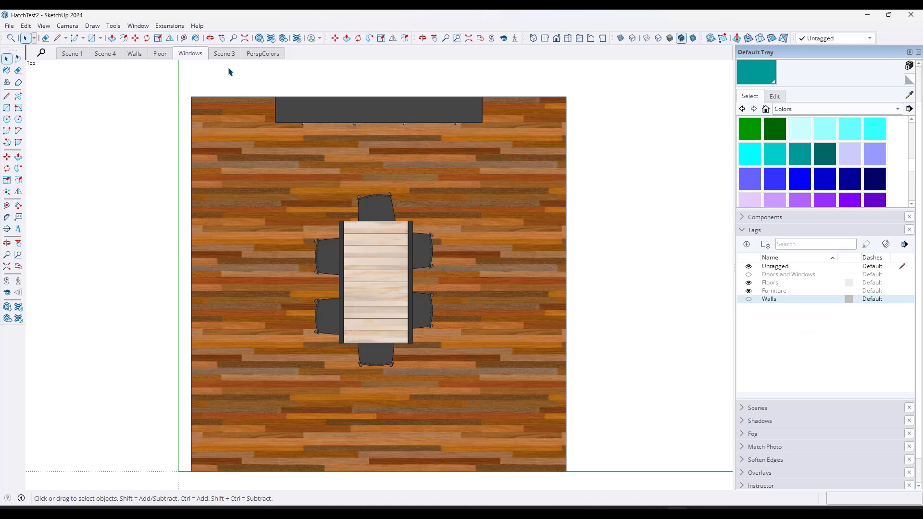
click(748, 299)
click(748, 299)
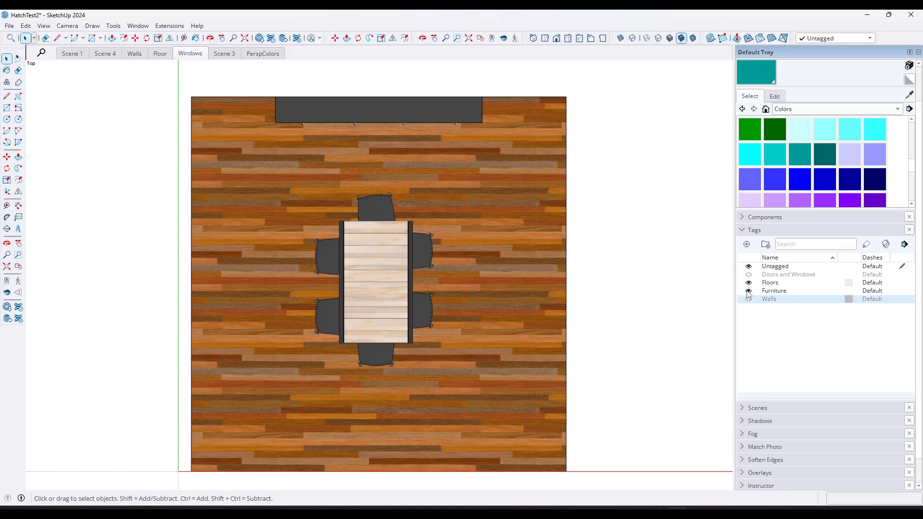
click(748, 291)
click(748, 282)
click(748, 275)
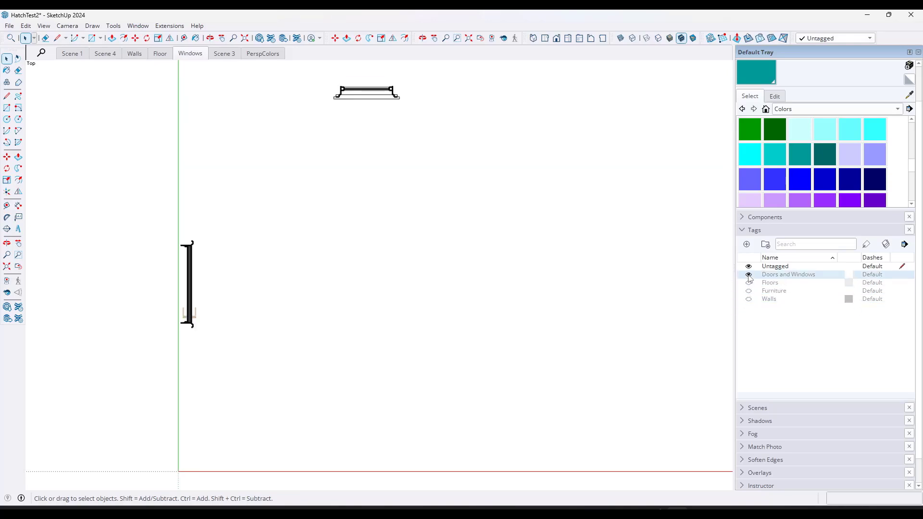
Update the Windows scene with this tag visibility and save HatchTest2
right_click(188, 56)
click(212, 94)
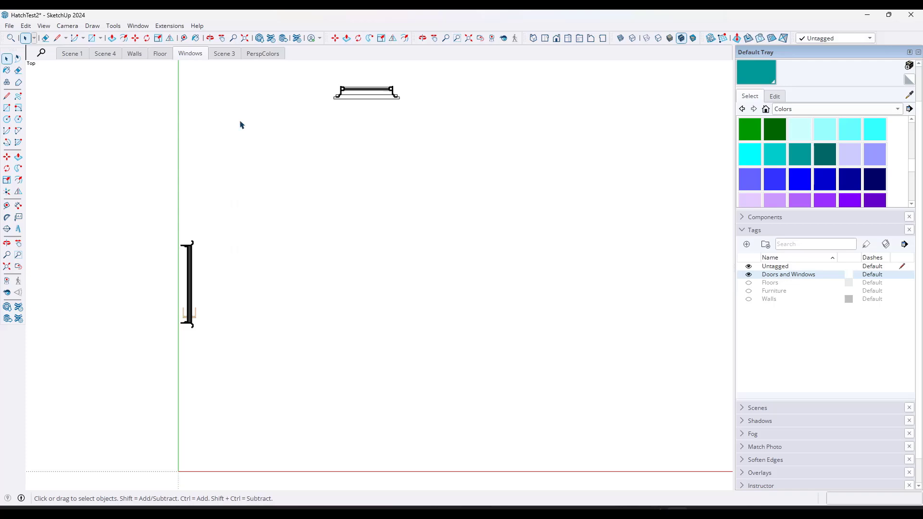
click(9, 25)
click(19, 76)
Back in LayOut, update the Windows viewport's model reference so it shows only the door and window
click(681, 508)
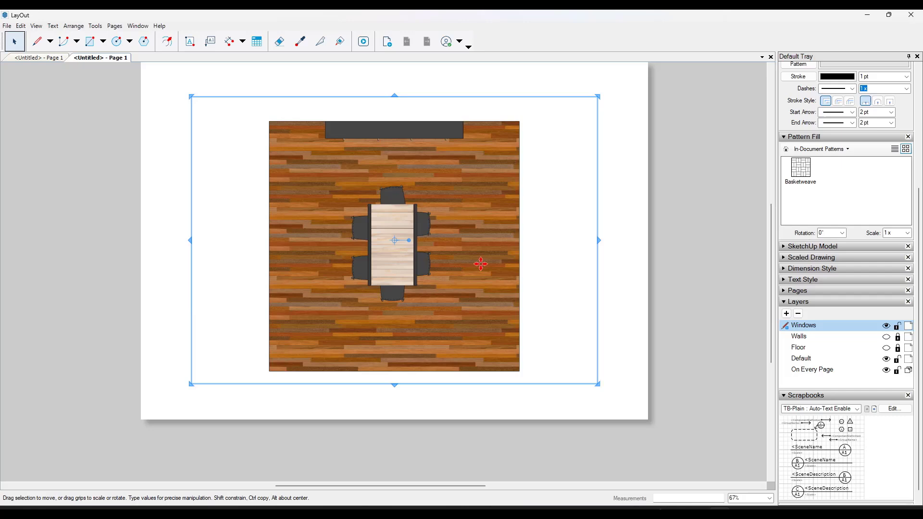
right_click(481, 205)
click(519, 406)
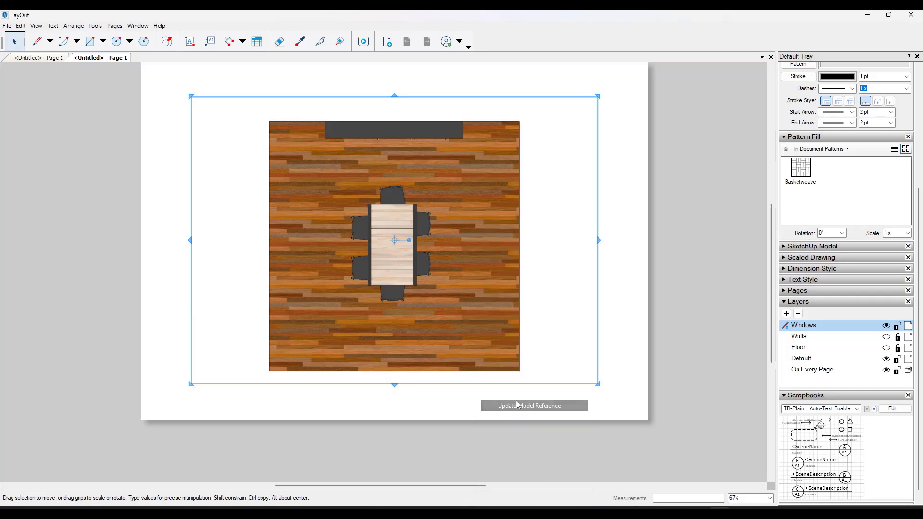
right_click(484, 242)
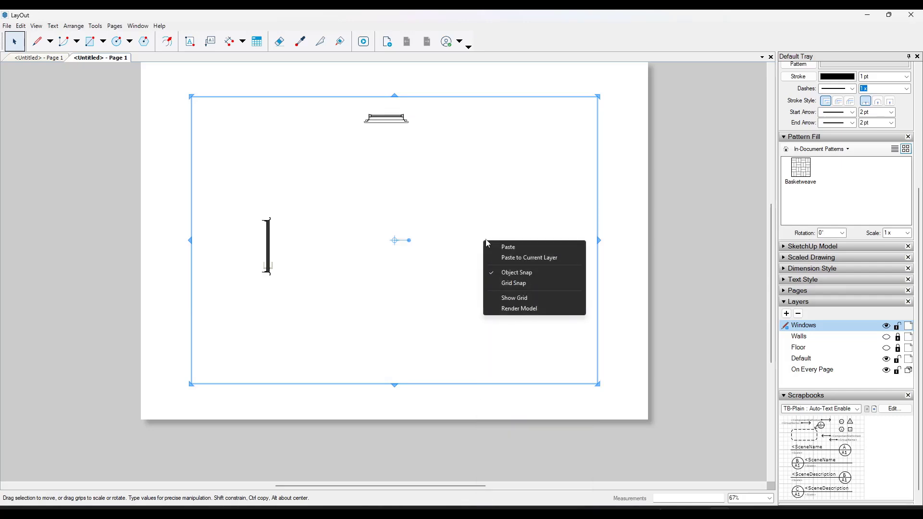
click(464, 194)
click(694, 296)
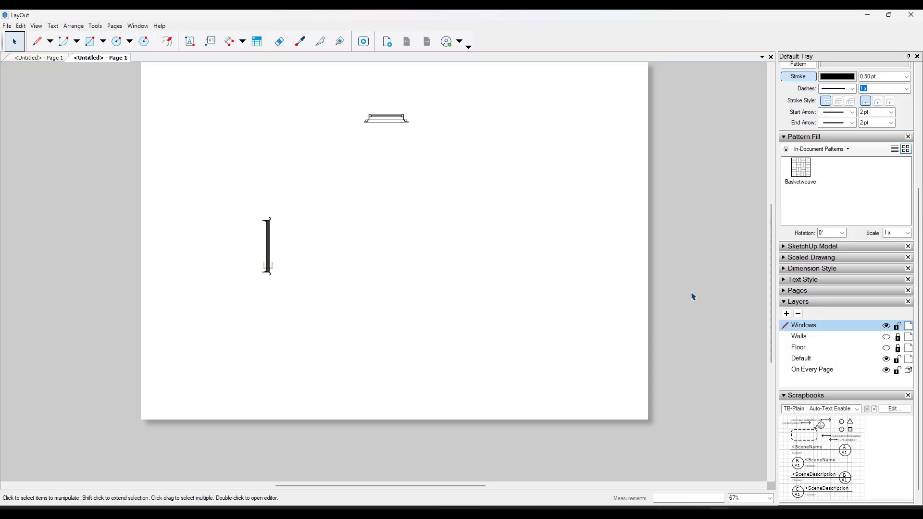
Make the Walls and Floor layers visible again
click(886, 337)
click(886, 348)
scroll(371, 83, up, 2)
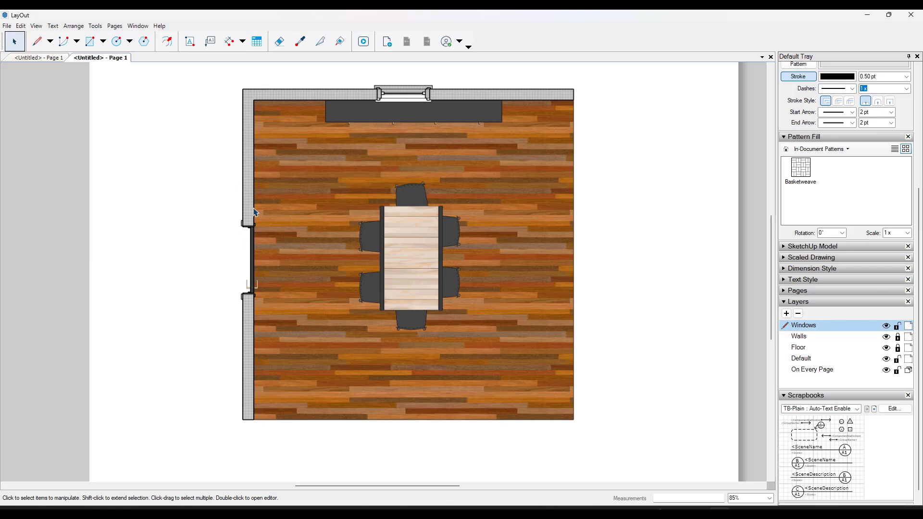
scroll(247, 123, up, 6)
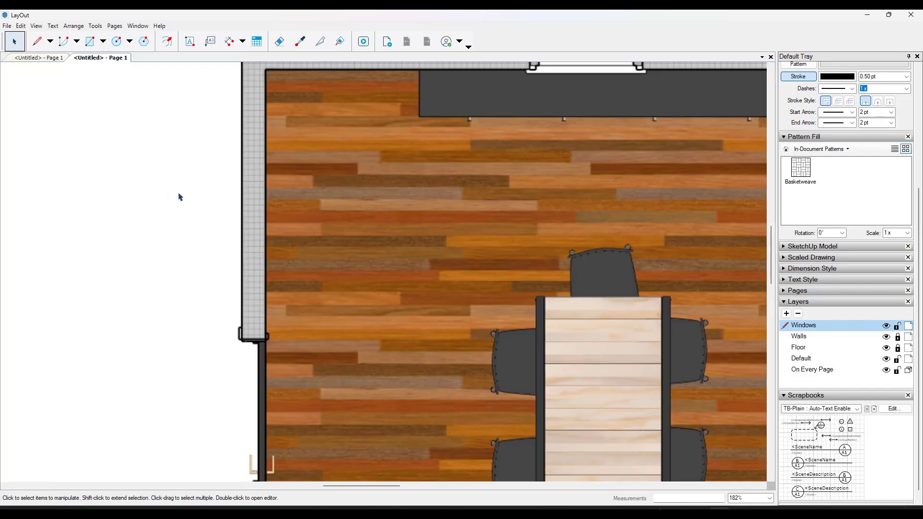
scroll(272, 229, down, 6)
scroll(475, 180, down, 2)
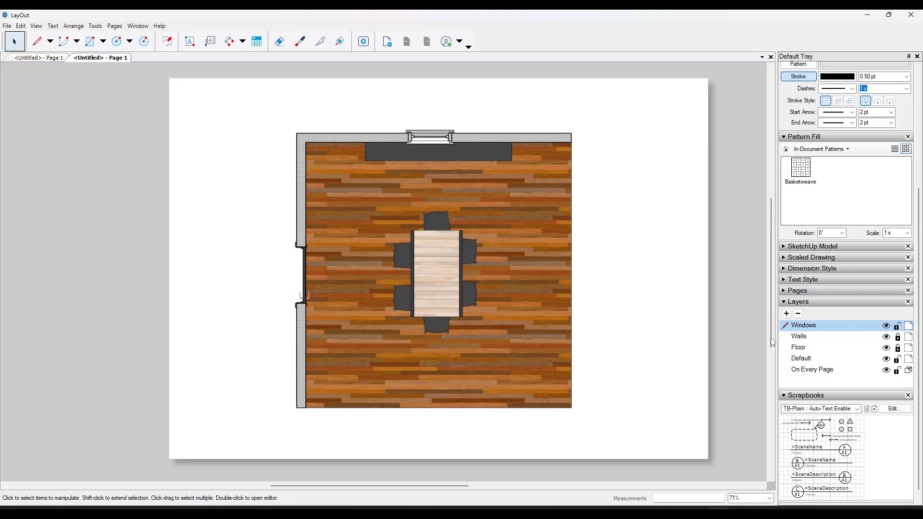
Lock the Windows layer and switch the Walls viewport's render mode from Raster to Hybrid
click(898, 327)
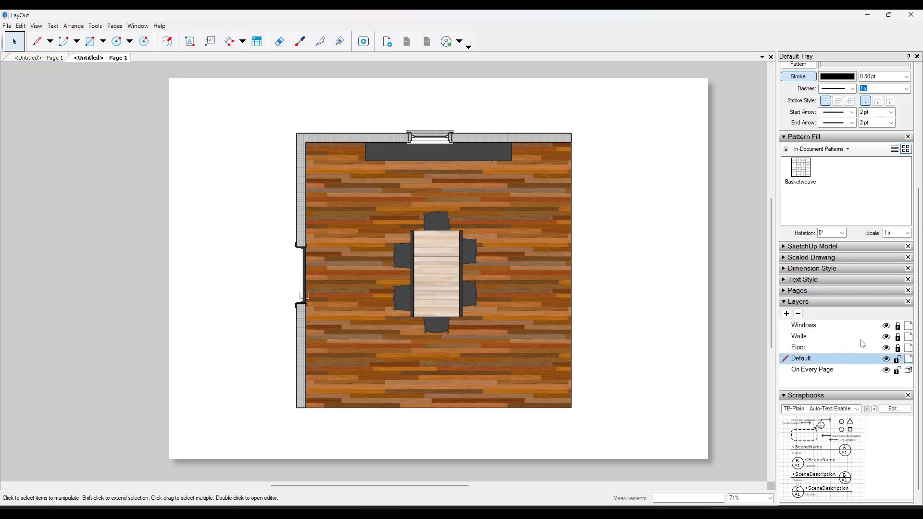
click(479, 137)
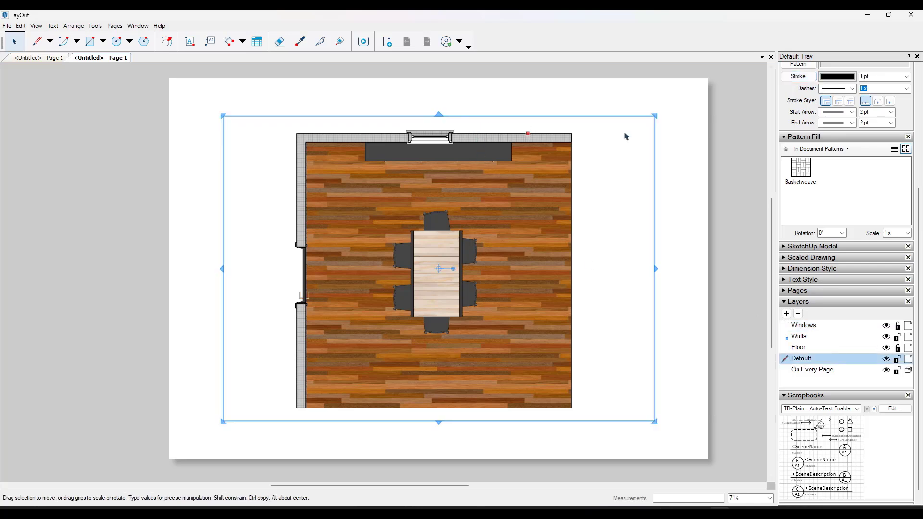
scroll(915, 123, up, 3)
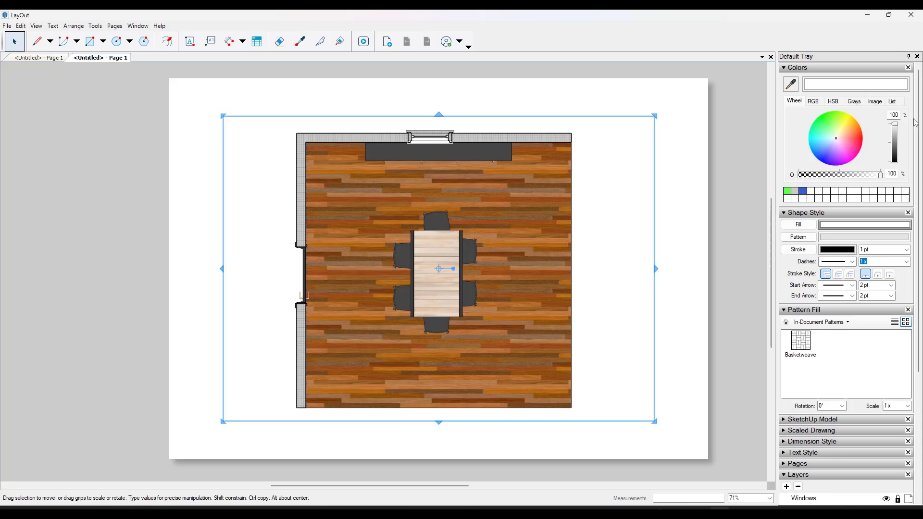
click(783, 212)
click(784, 69)
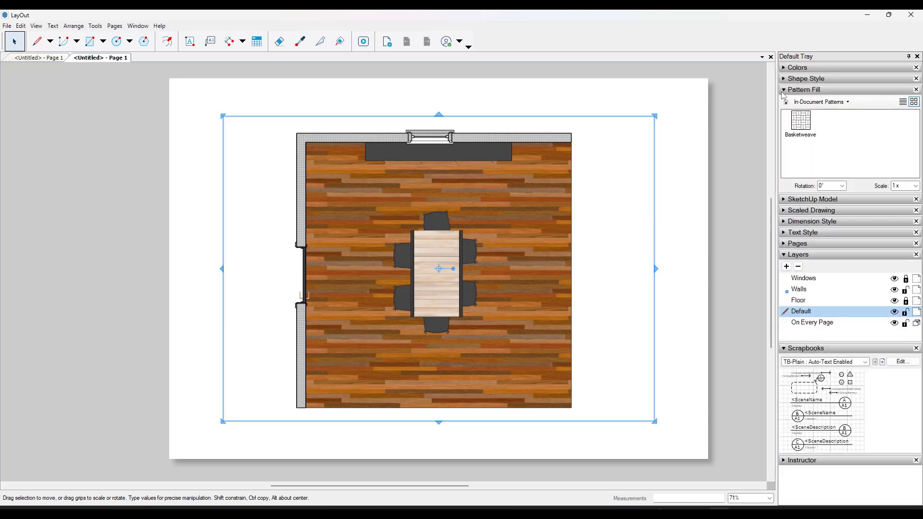
click(784, 90)
click(784, 100)
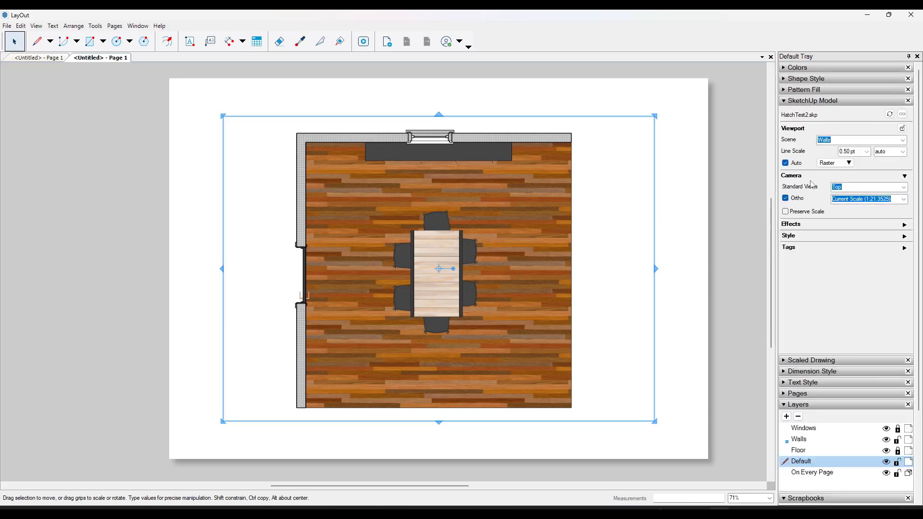
click(836, 163)
click(839, 196)
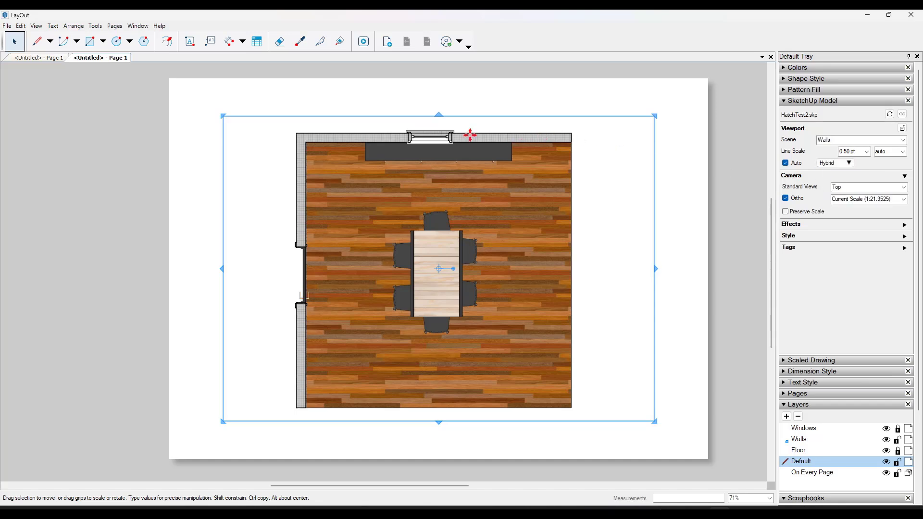
Deselect the viewport and zoom to inspect the complete stacked floor plan
scroll(322, 144, up, 6)
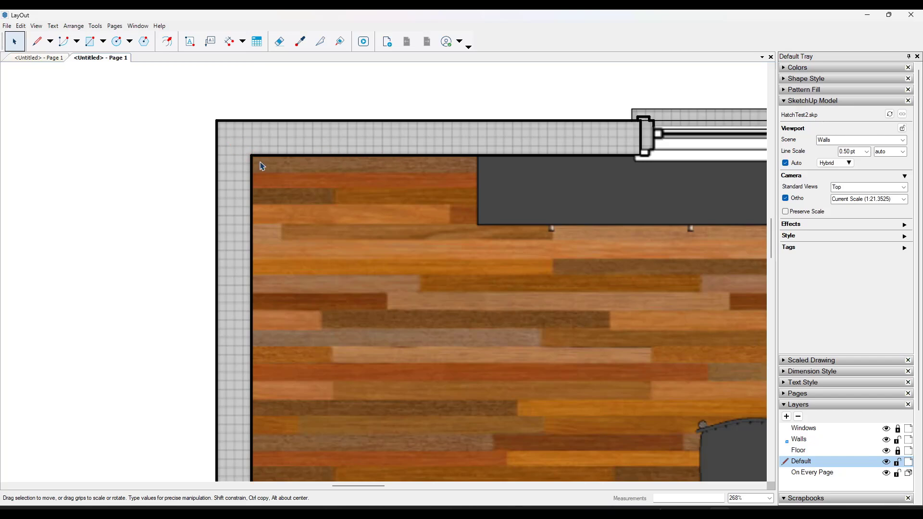
scroll(284, 152, down, 7)
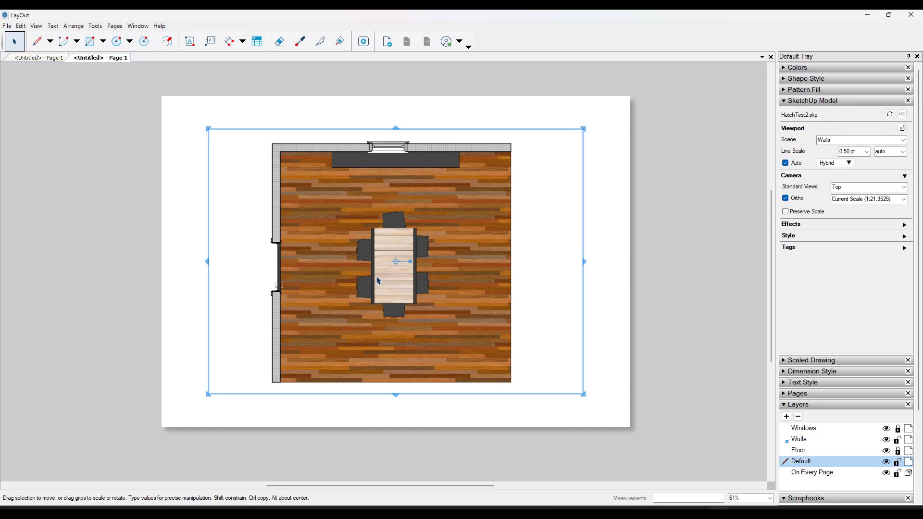
scroll(379, 280, up, 2)
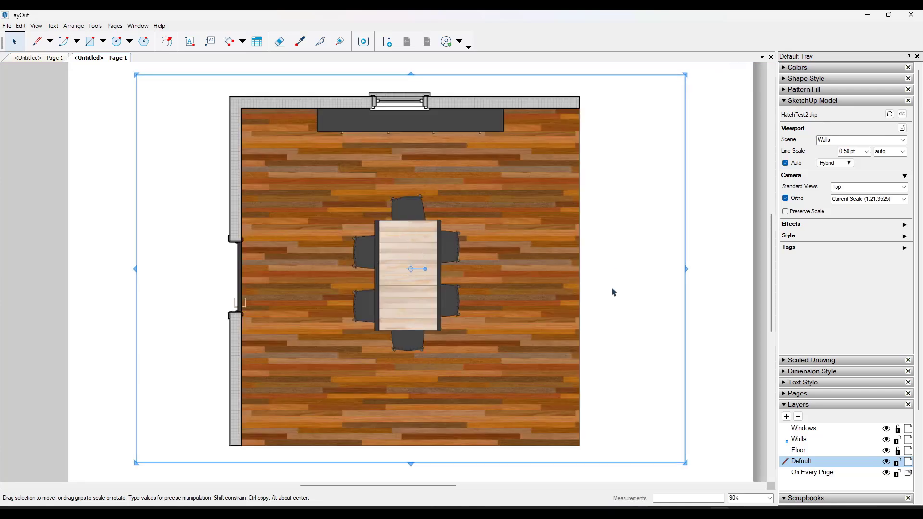
click(702, 259)
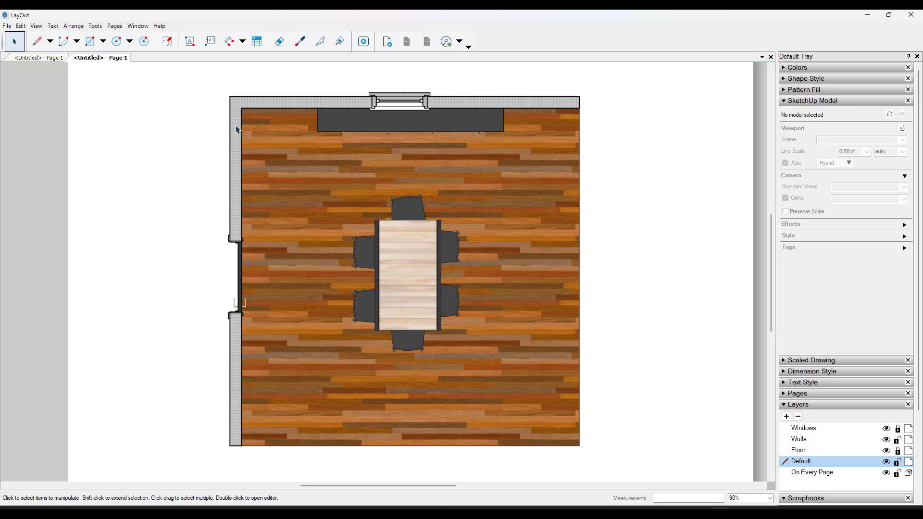
scroll(236, 130, up, 3)
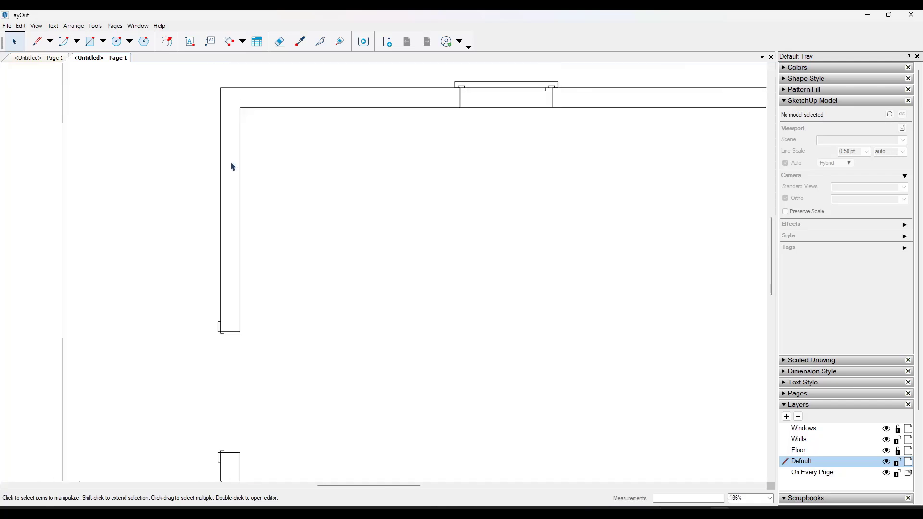
scroll(233, 166, down, 3)
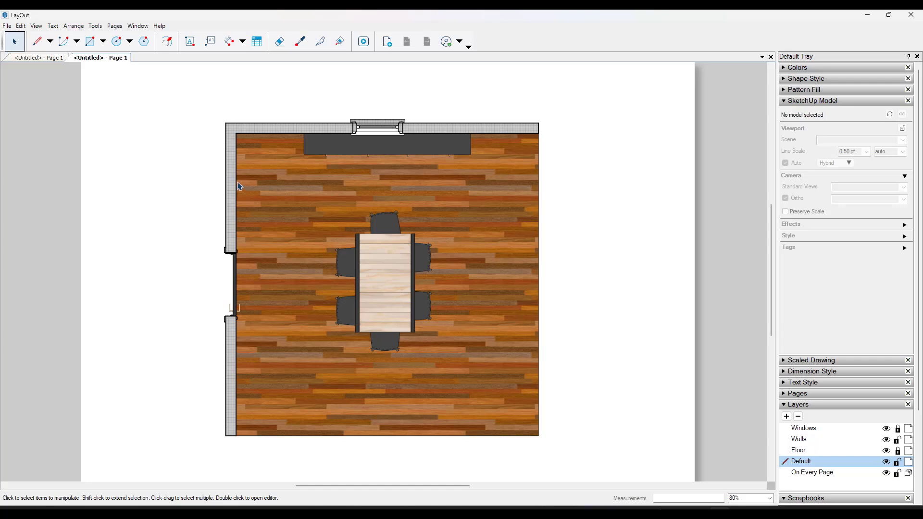
In SketchUp, open the wall group and draw a short partition wall off the left wall
key(alt+Tab)
click(135, 54)
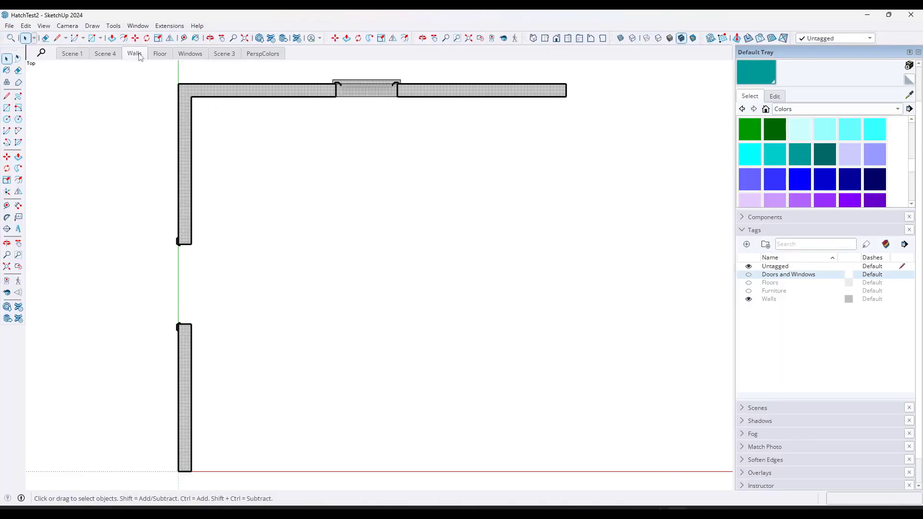
double_click(190, 135)
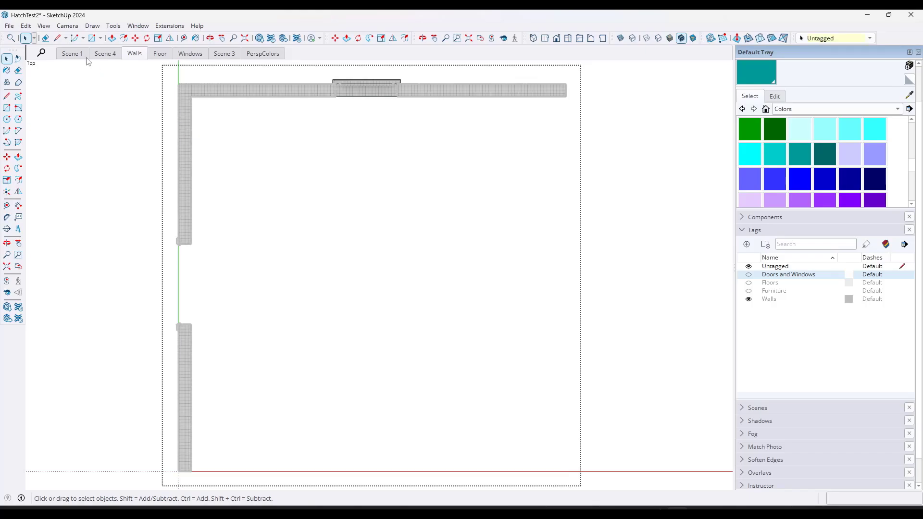
click(105, 54)
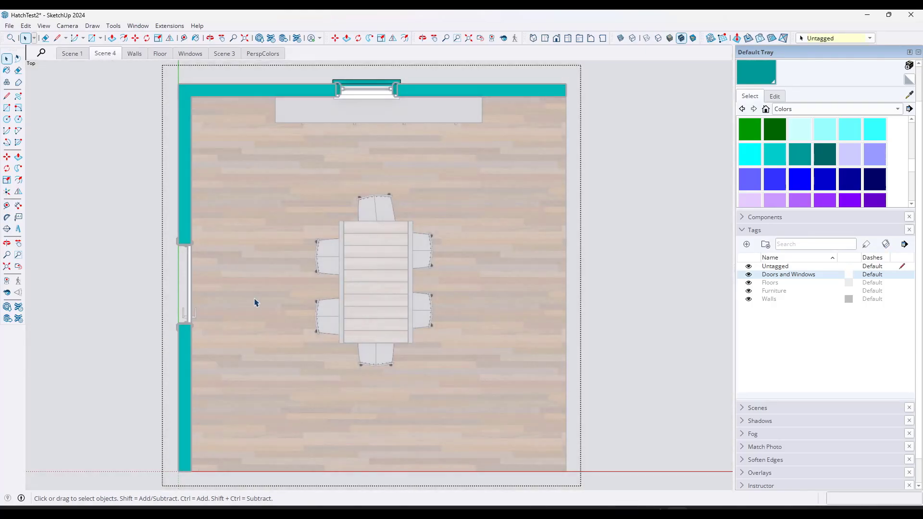
key(Page_Up)
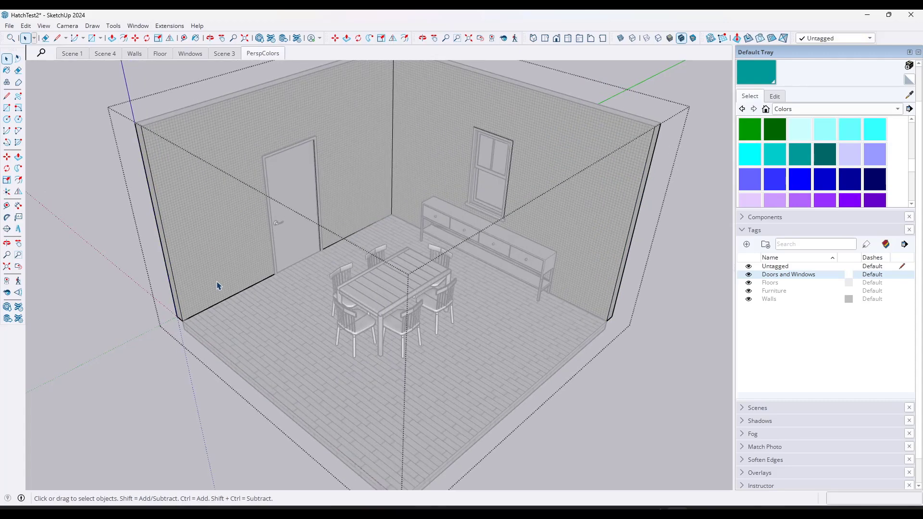
key(l)
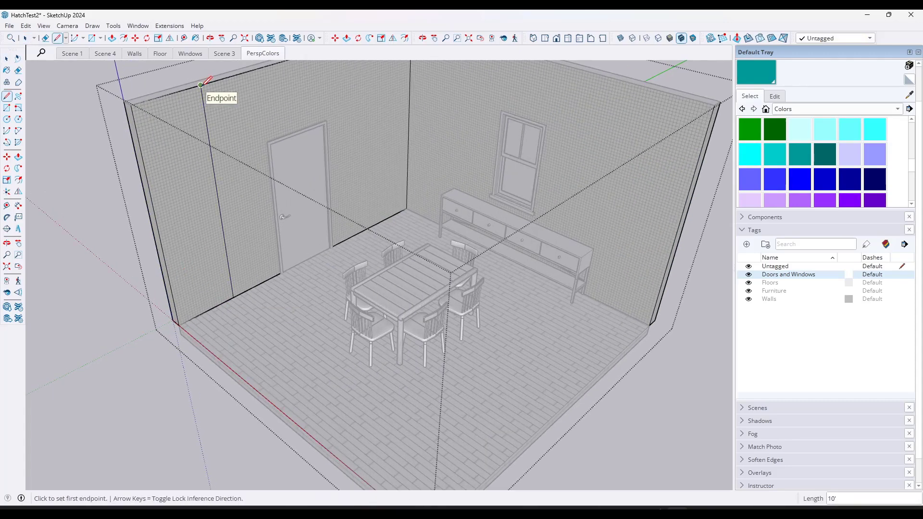
key(space)
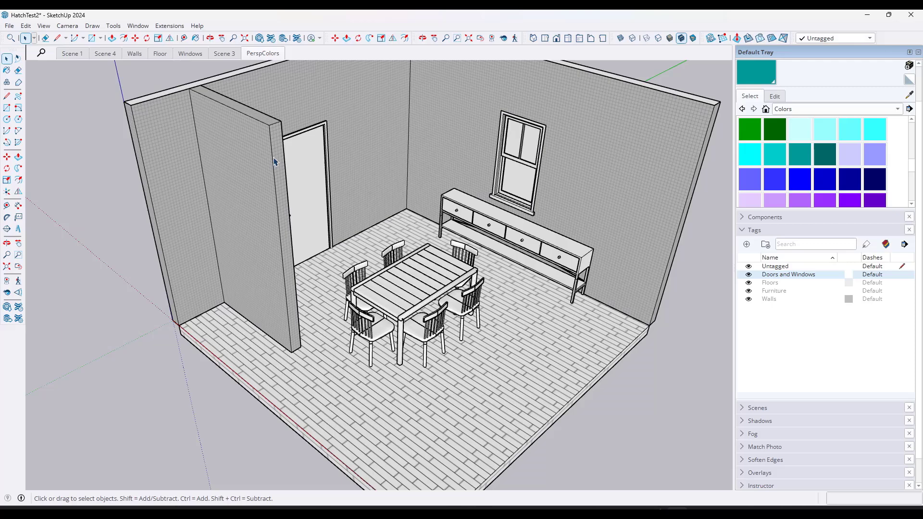
Toggle Color by tag off and back on in the Tags panel
click(887, 245)
click(887, 245)
click(887, 246)
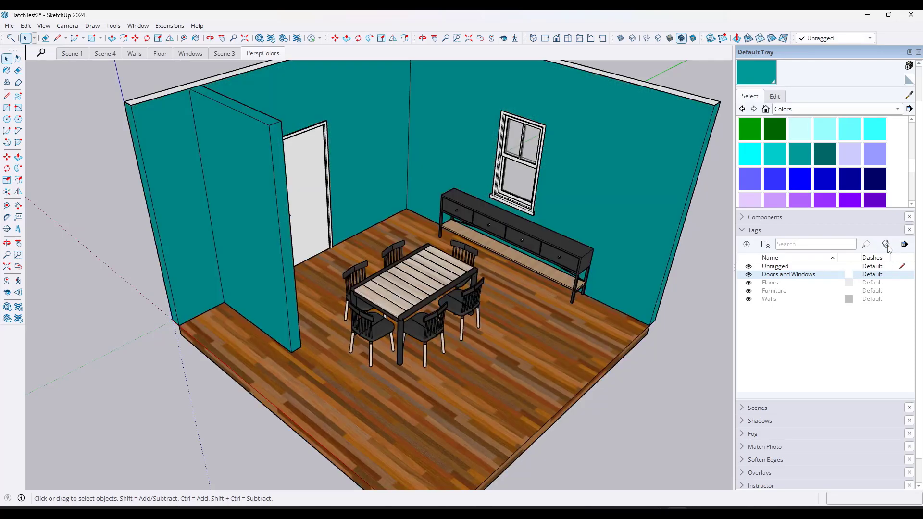
click(887, 246)
click(887, 246)
click(887, 245)
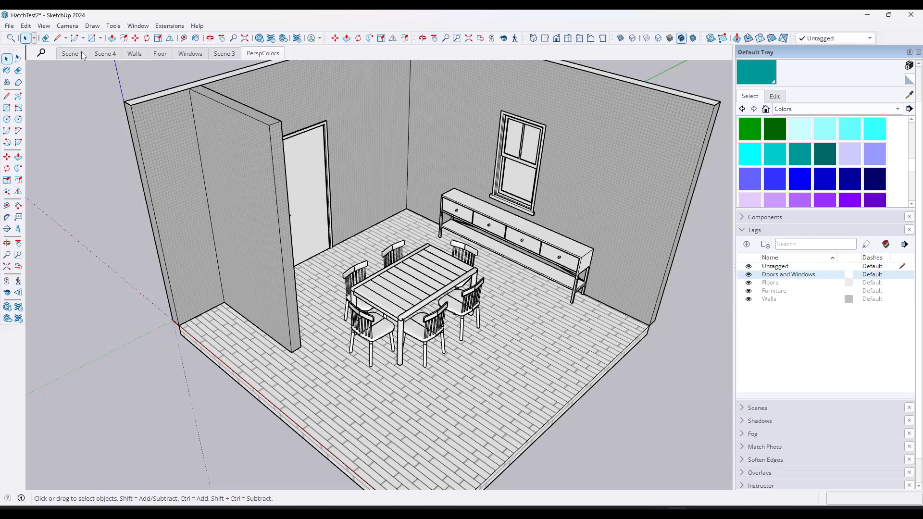
Save HatchTest2, return to the Walls scene and minimize SketchUp
click(9, 25)
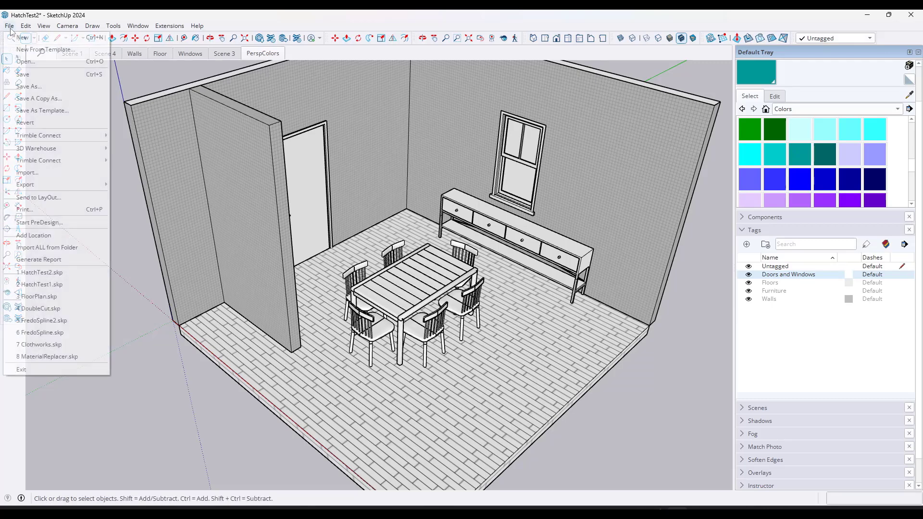
click(22, 78)
click(135, 53)
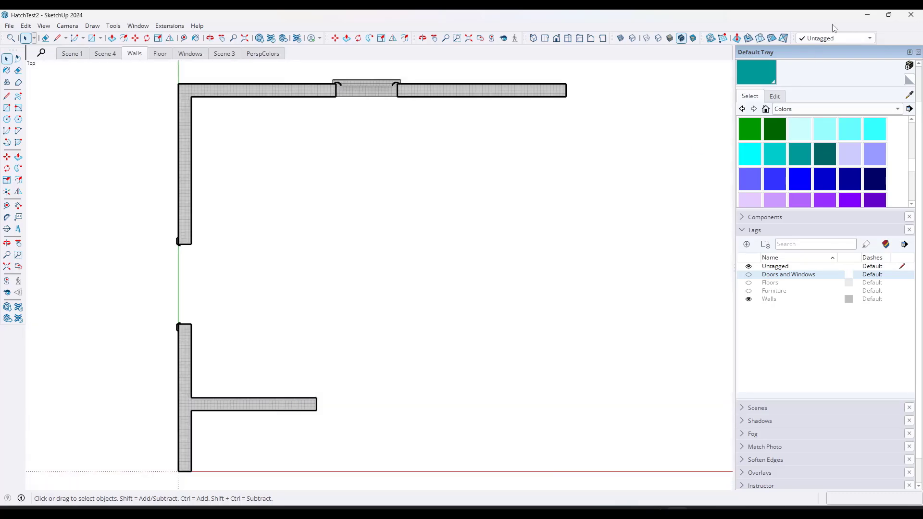
click(867, 15)
Relink the floor-plan viewport to the saved HatchTest2 model and zoom to check the new partition wall
click(235, 175)
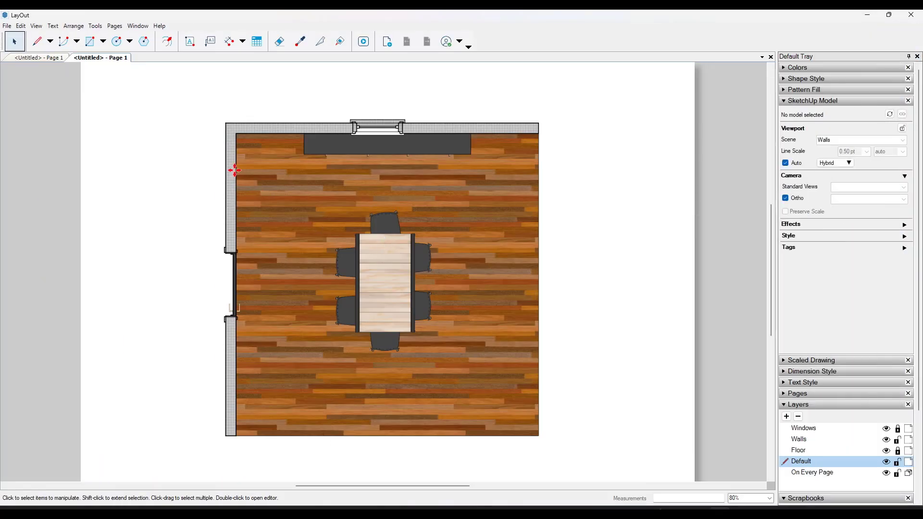
click(6, 25)
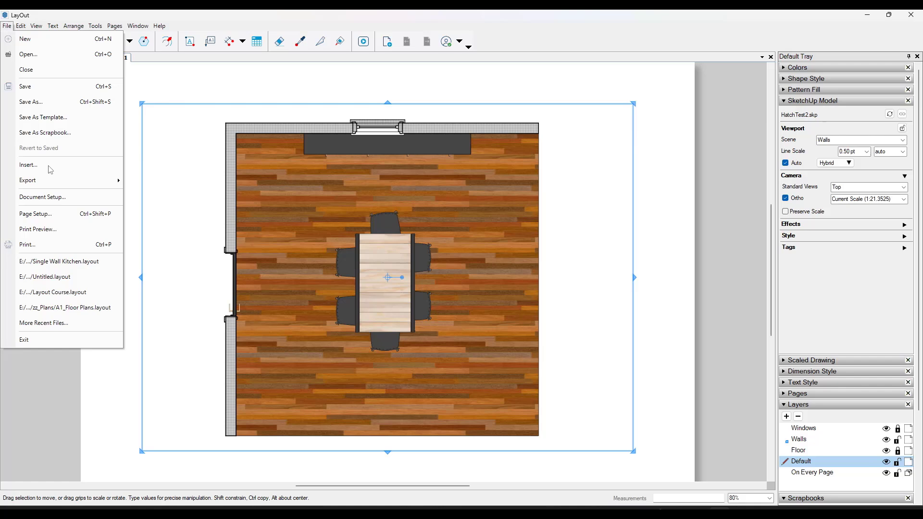
click(236, 184)
right_click(236, 183)
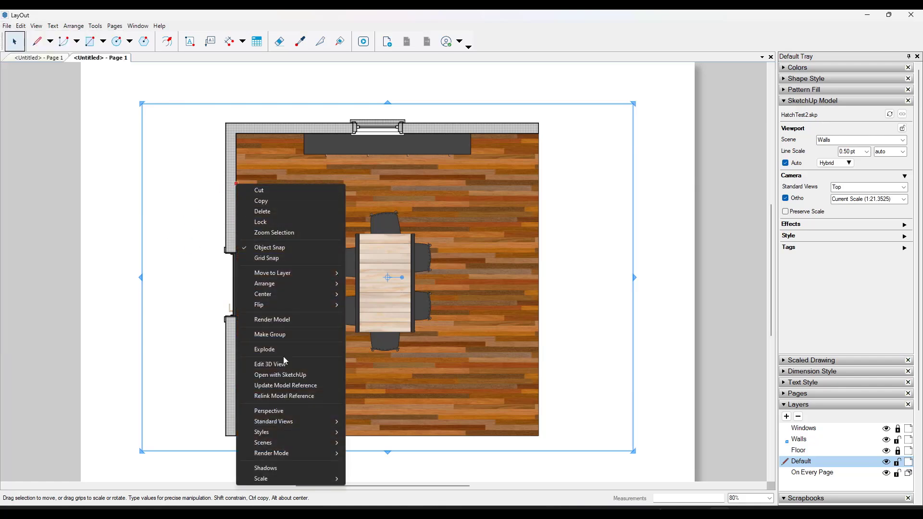
click(286, 396)
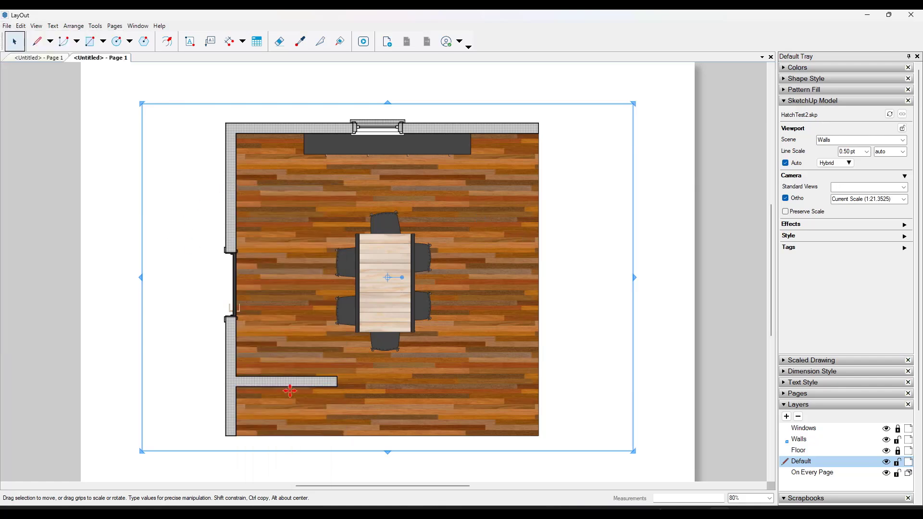
scroll(288, 387, up, 4)
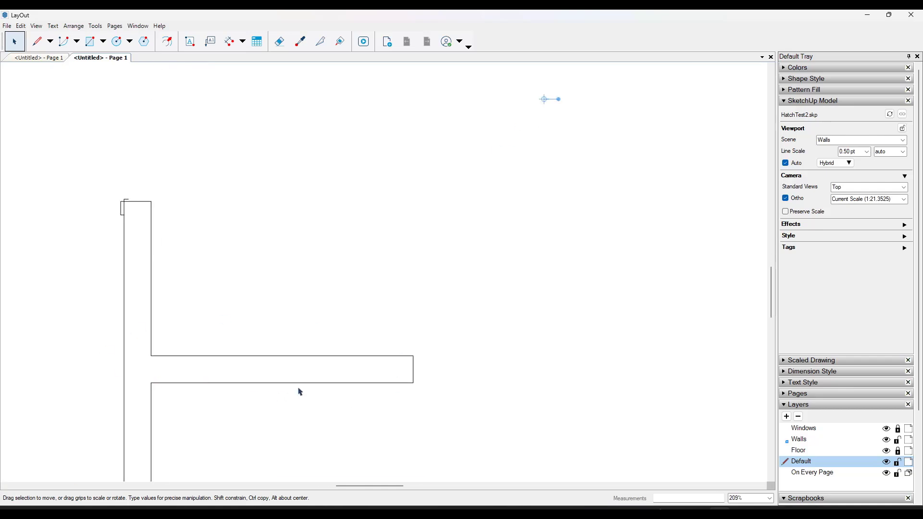
scroll(350, 346, down, 5)
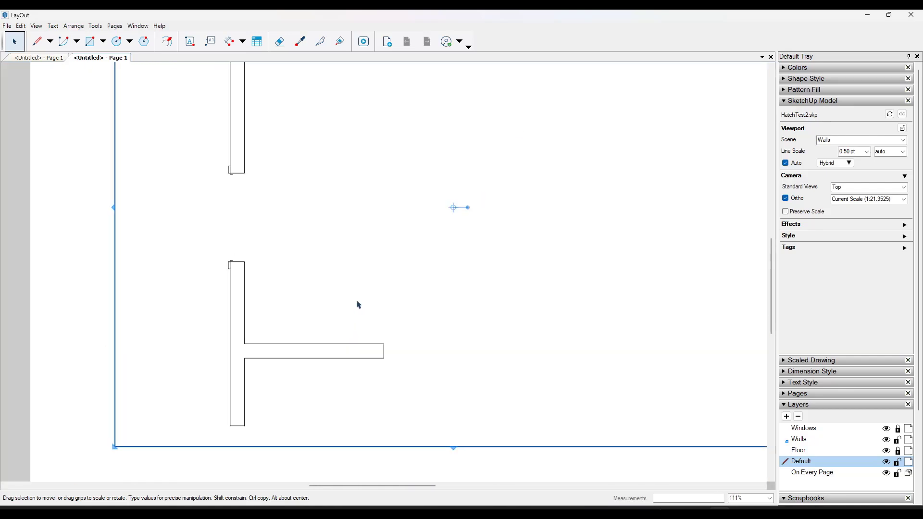
click(611, 201)
scroll(575, 197, up, 1)
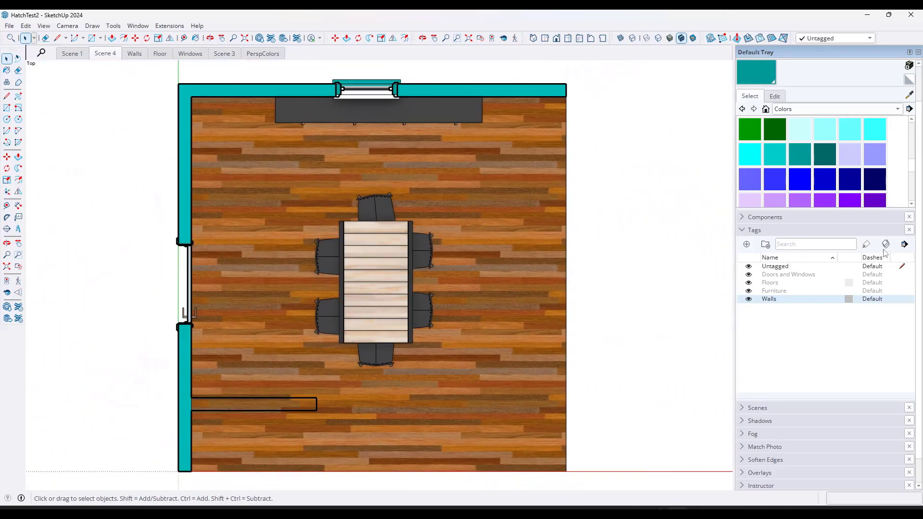
Cycle the Color by tag toggle until the plan shows the brick-hatched floor and grey-hatched walls
click(886, 245)
click(886, 244)
click(886, 245)
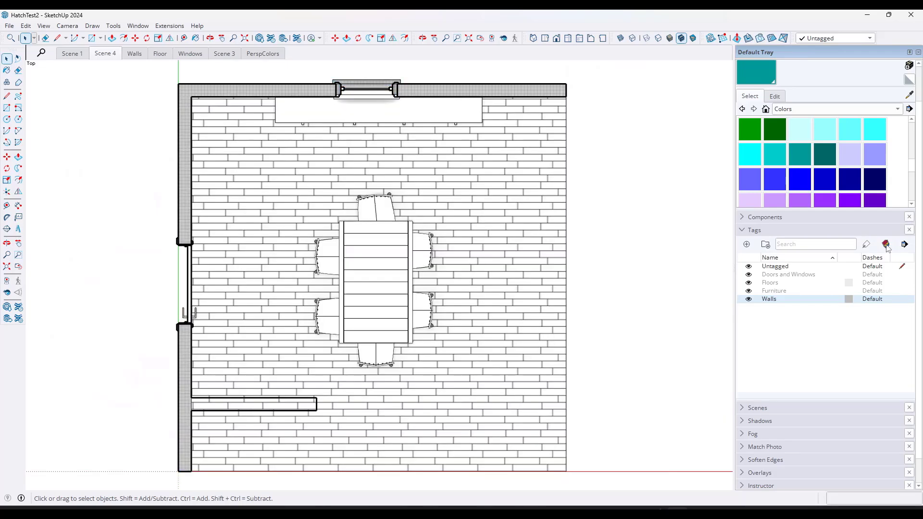
click(886, 244)
click(886, 244)
click(886, 245)
click(886, 245)
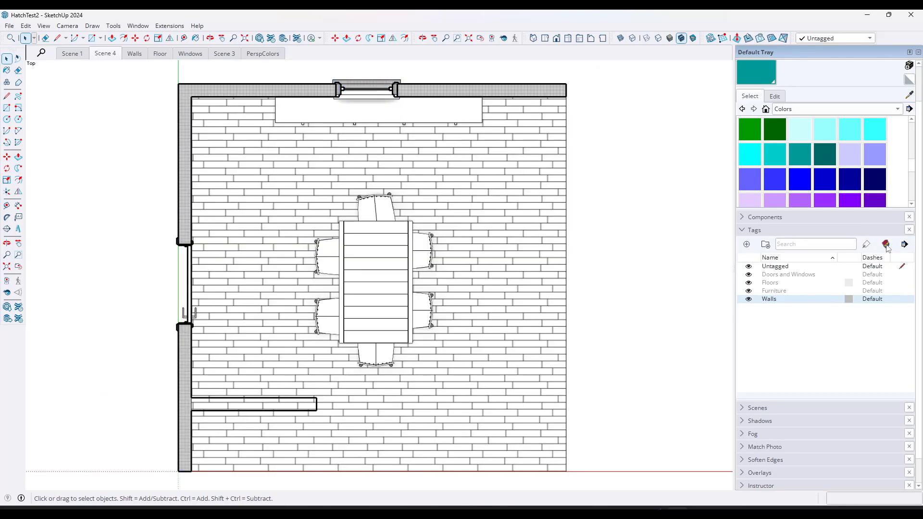